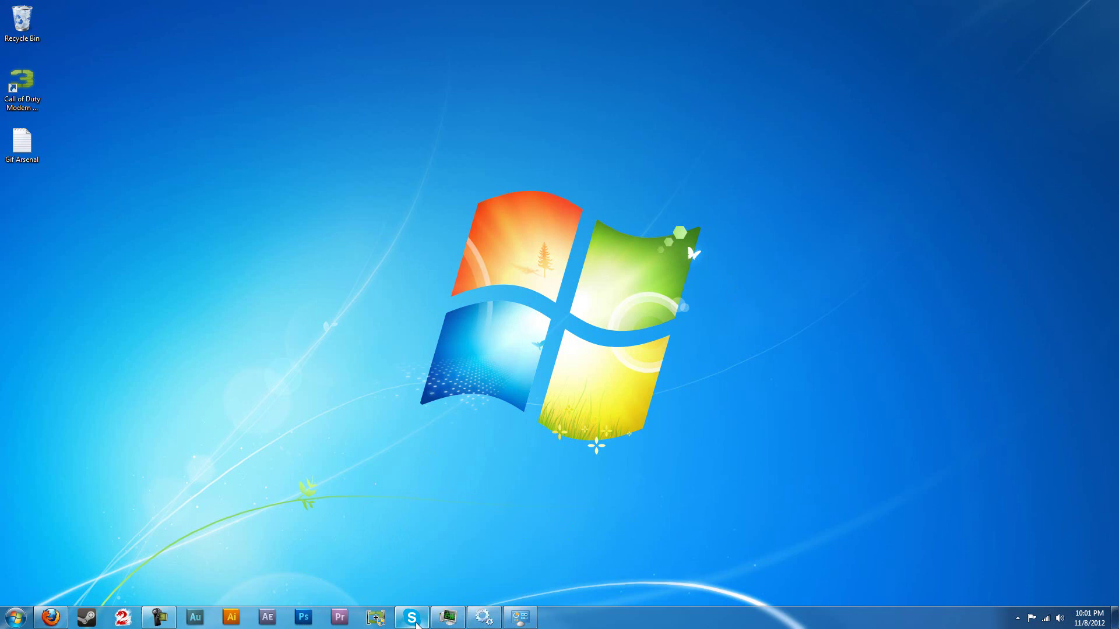
Step: Set User Account Control to Never notify under System and Security, then close Control Panel
left_click(16, 617)
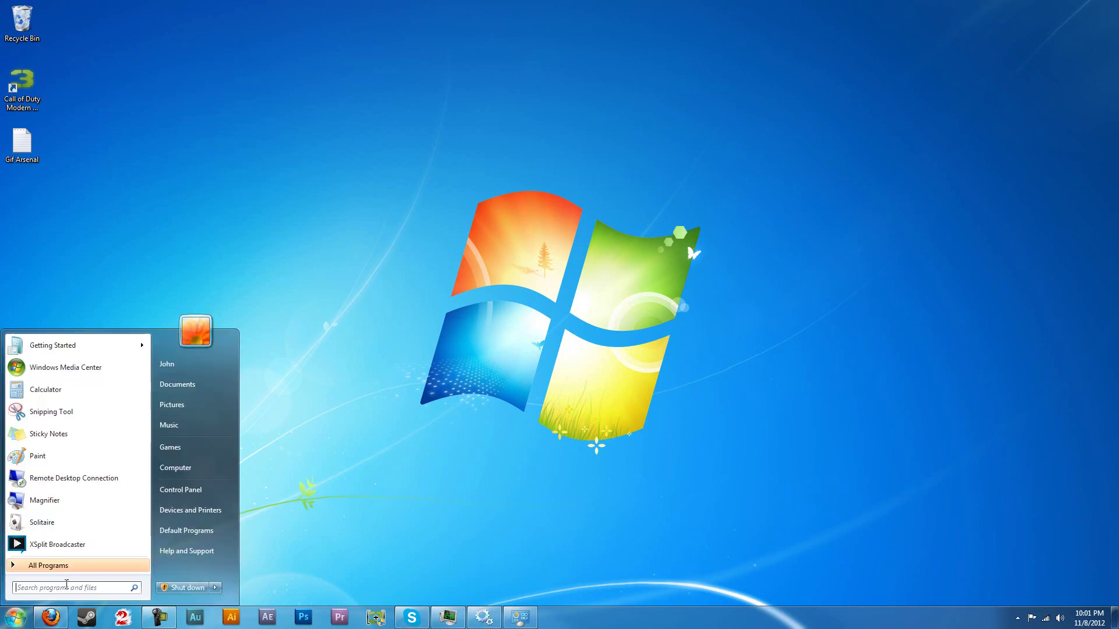
left_click(190, 489)
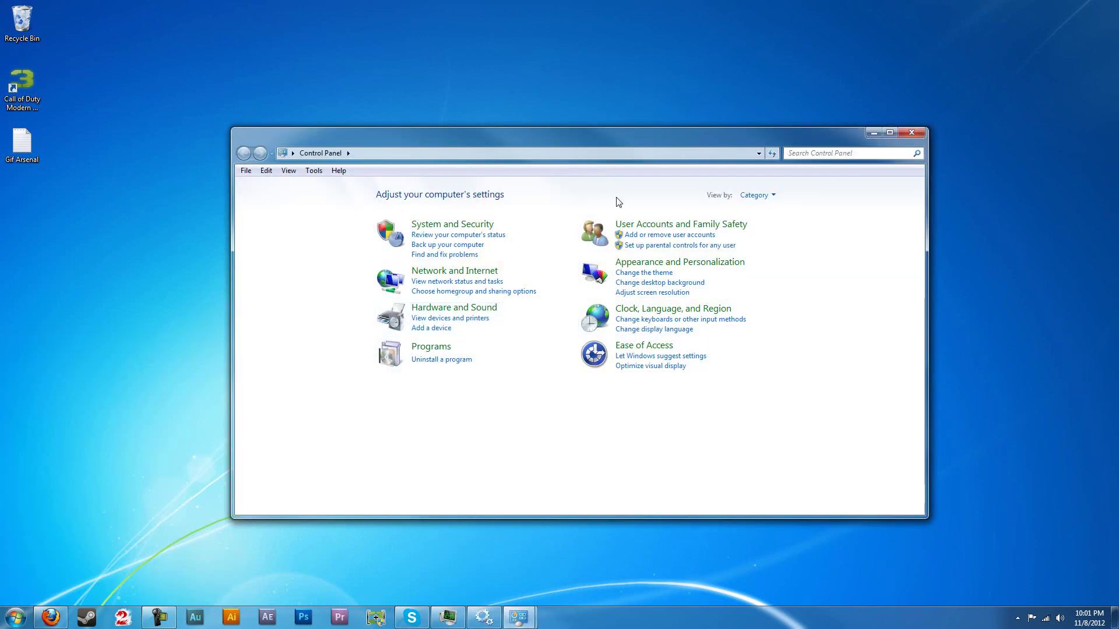
left_click(487, 226)
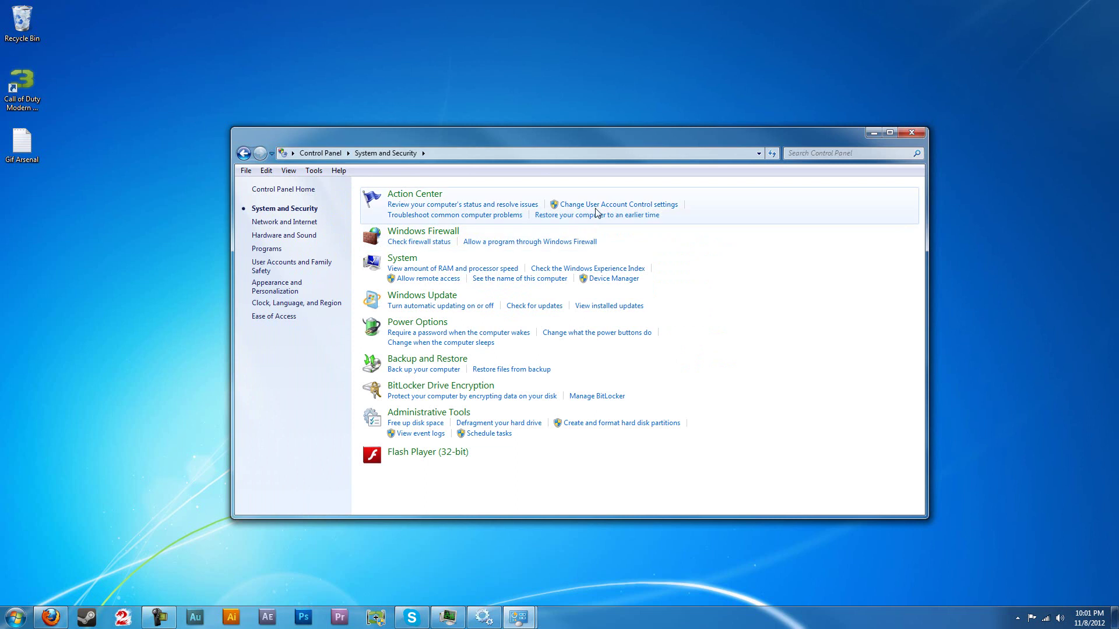
left_click(577, 204)
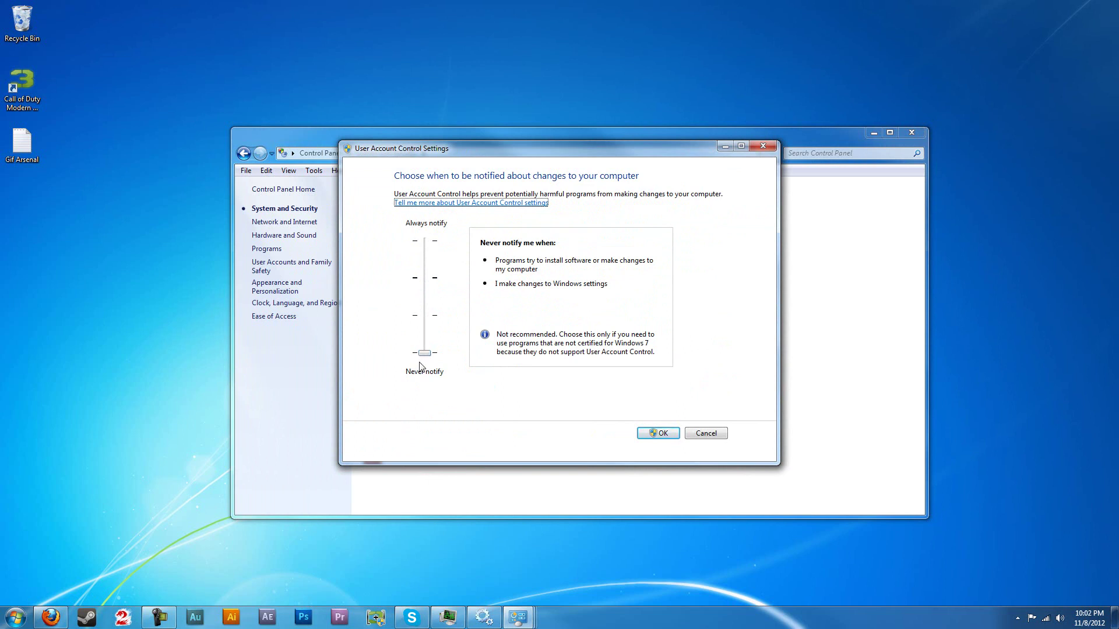
left_click(655, 434)
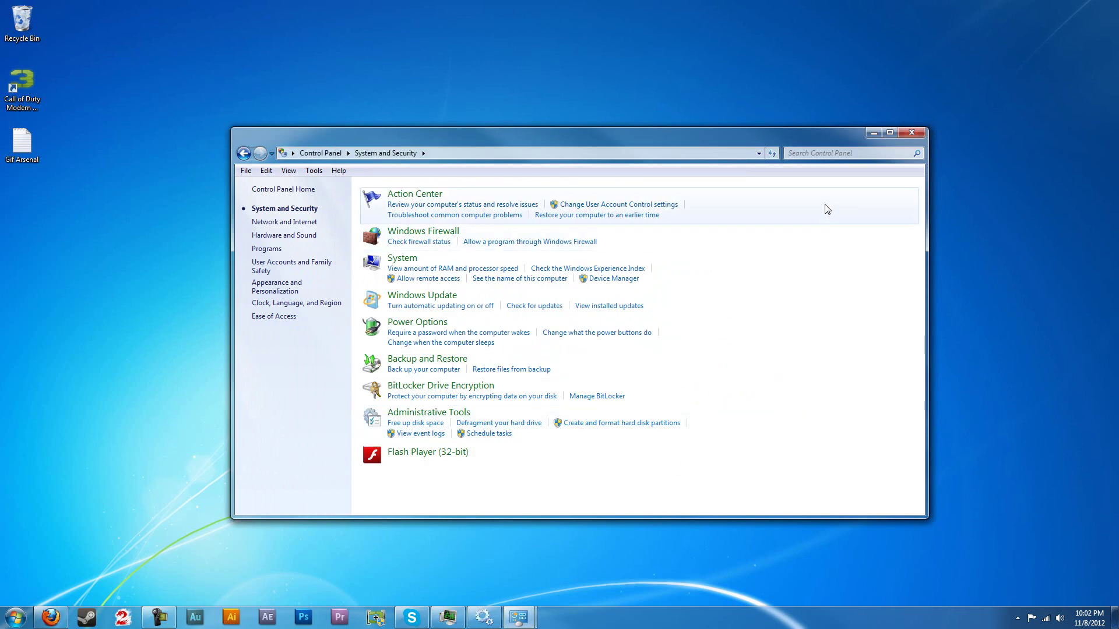
left_click(912, 134)
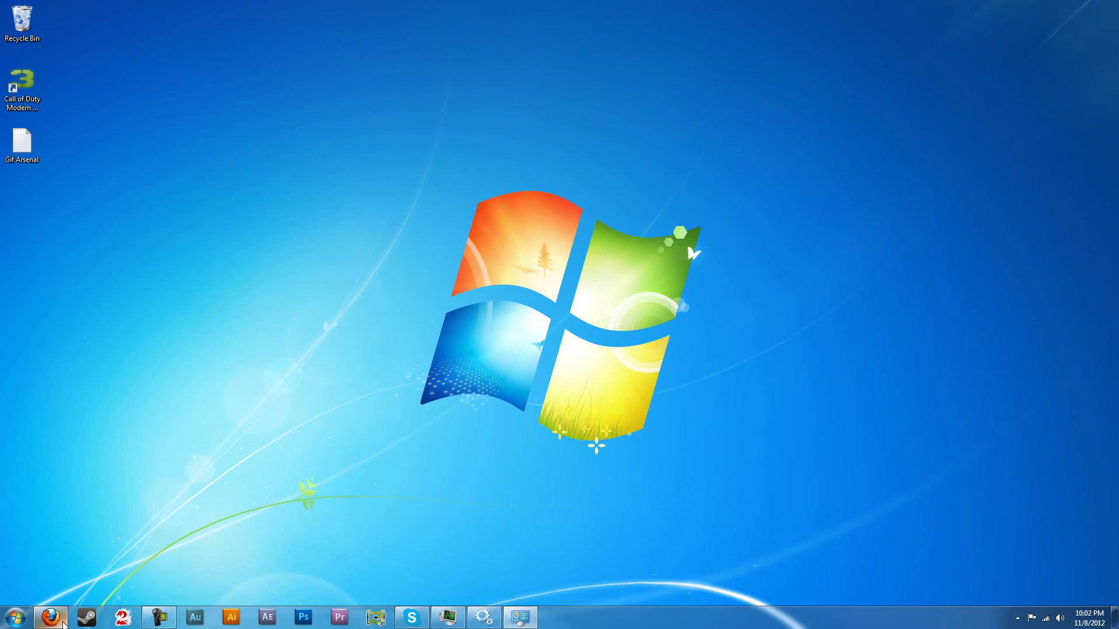
mouse_move(51, 617)
left_click(79, 593)
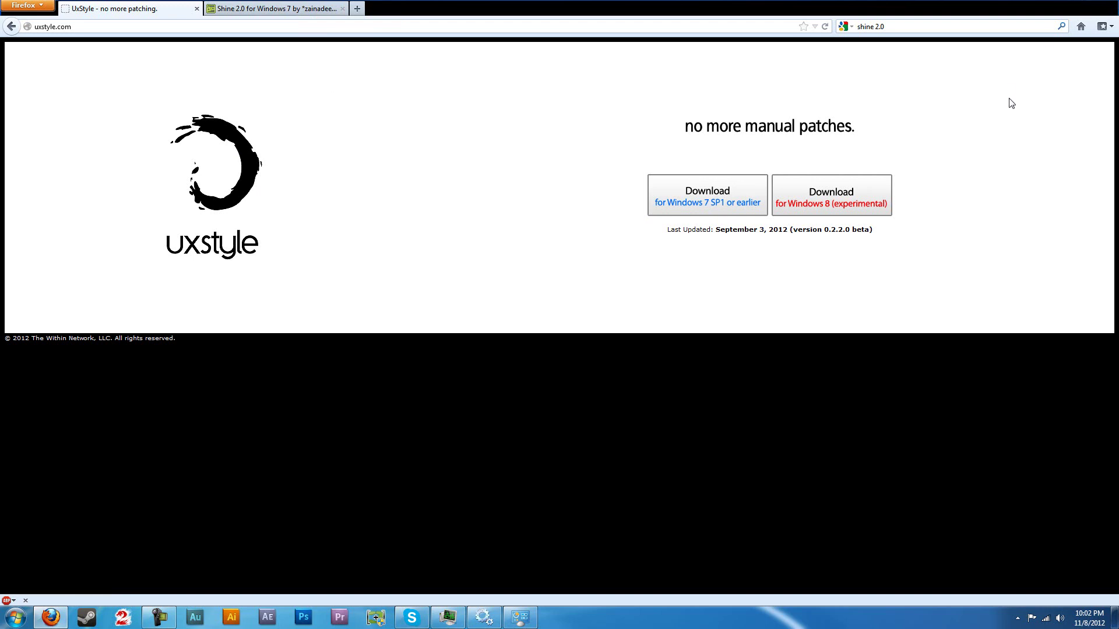
left_click(61, 622)
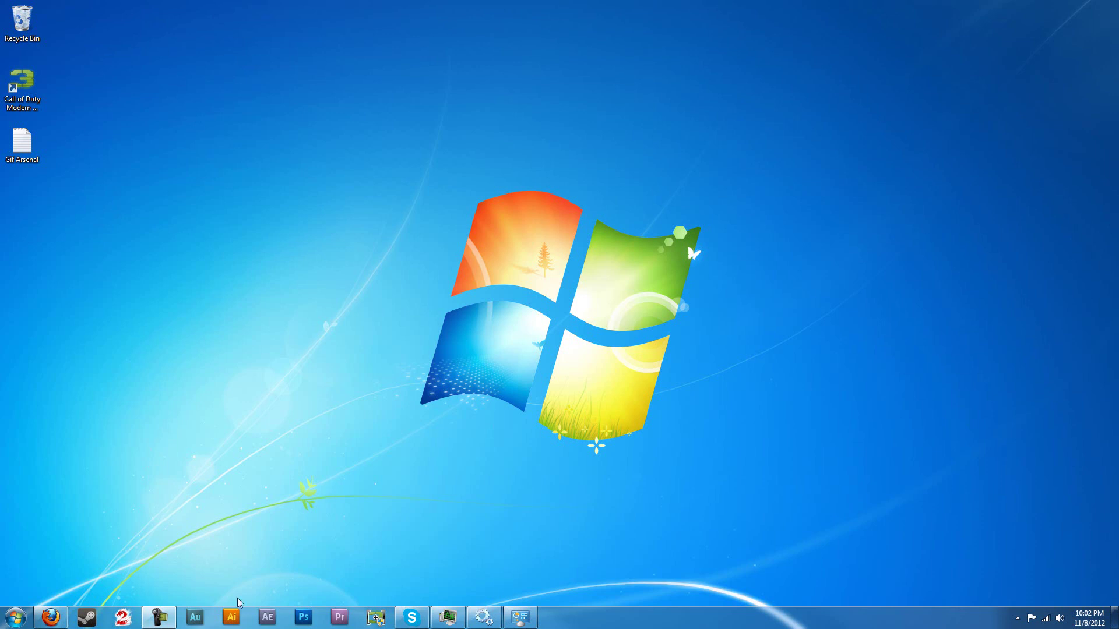
Step: Search the Start menu for 'services' and launch the Services console
left_click(13, 611)
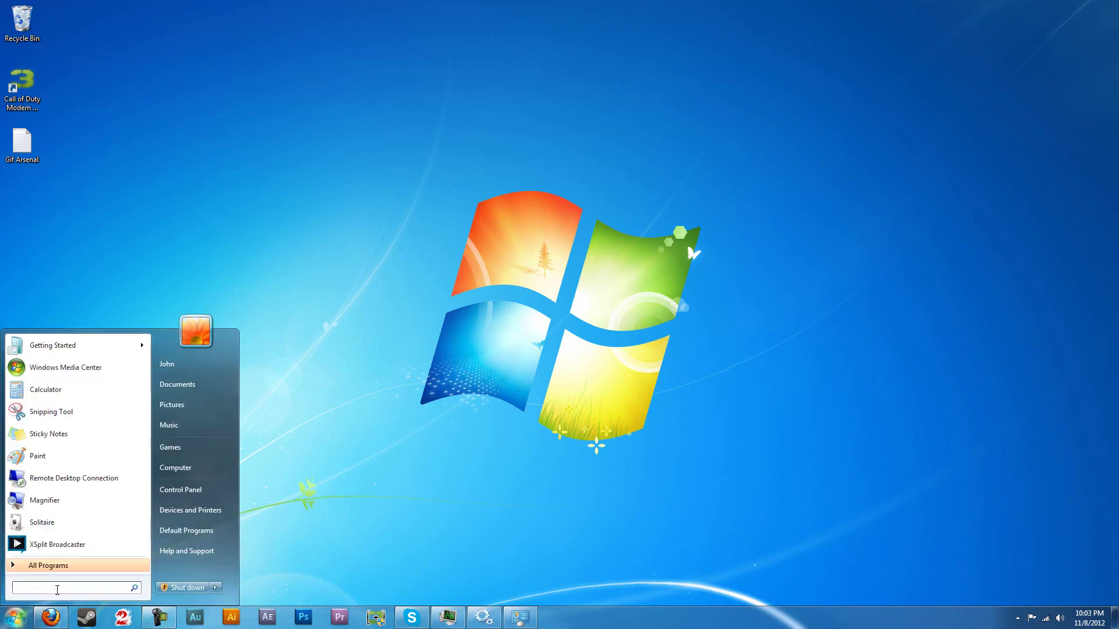
type("se")
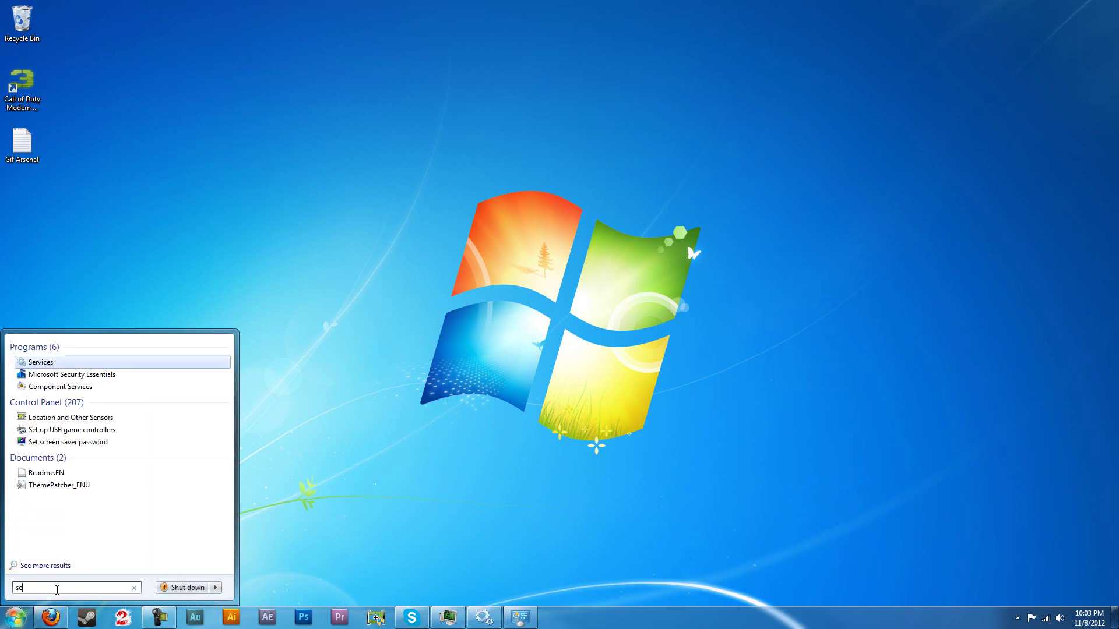
type("rvics")
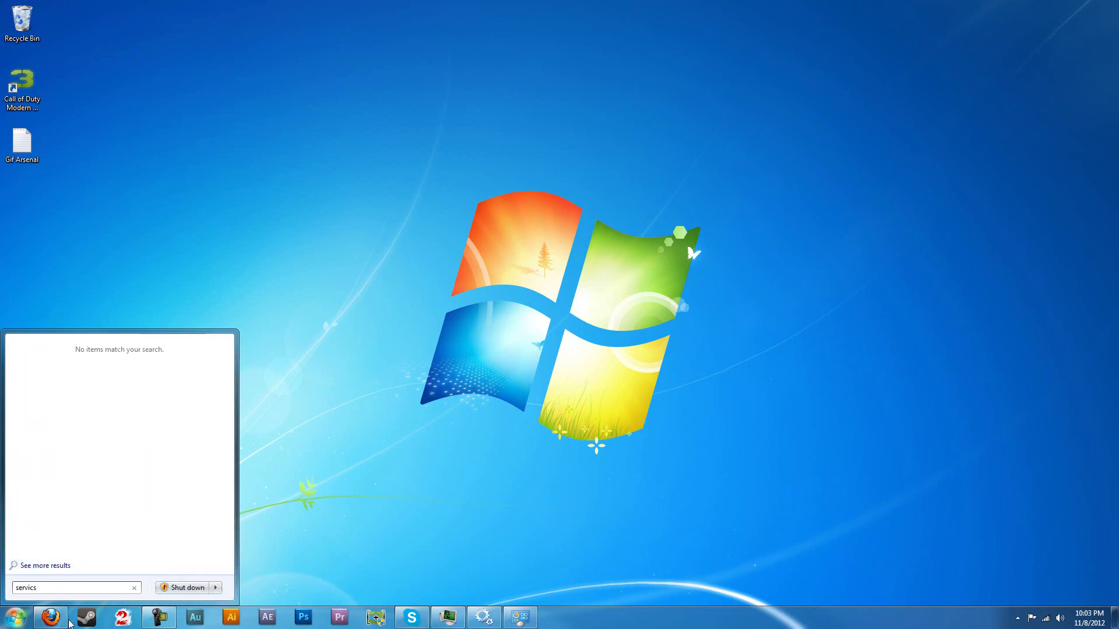
key("BackSpace")
type("es")
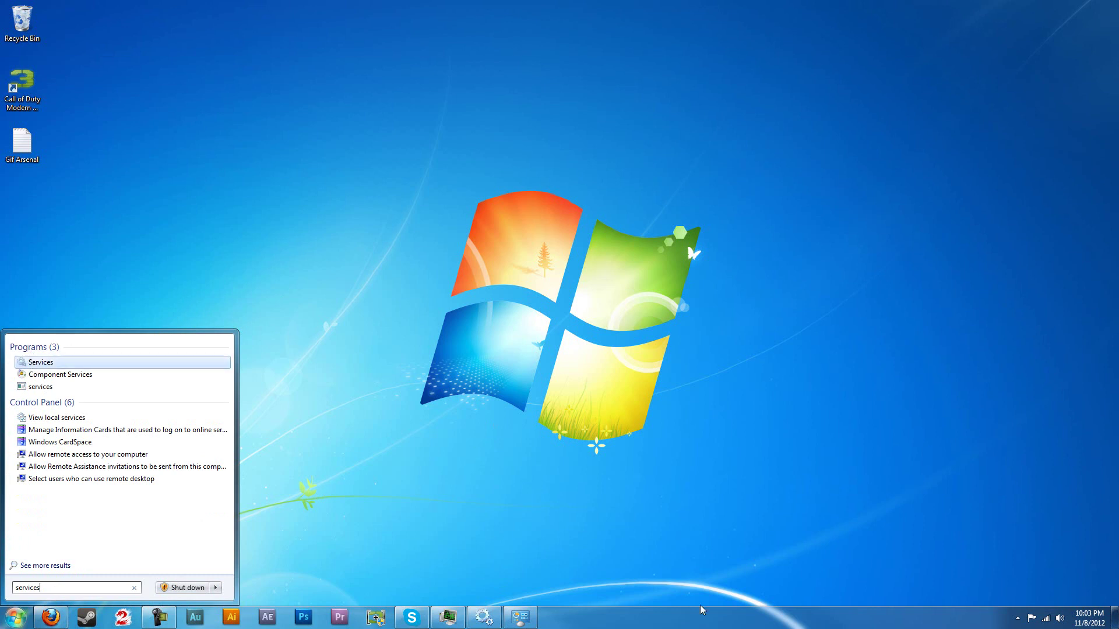
key("Return")
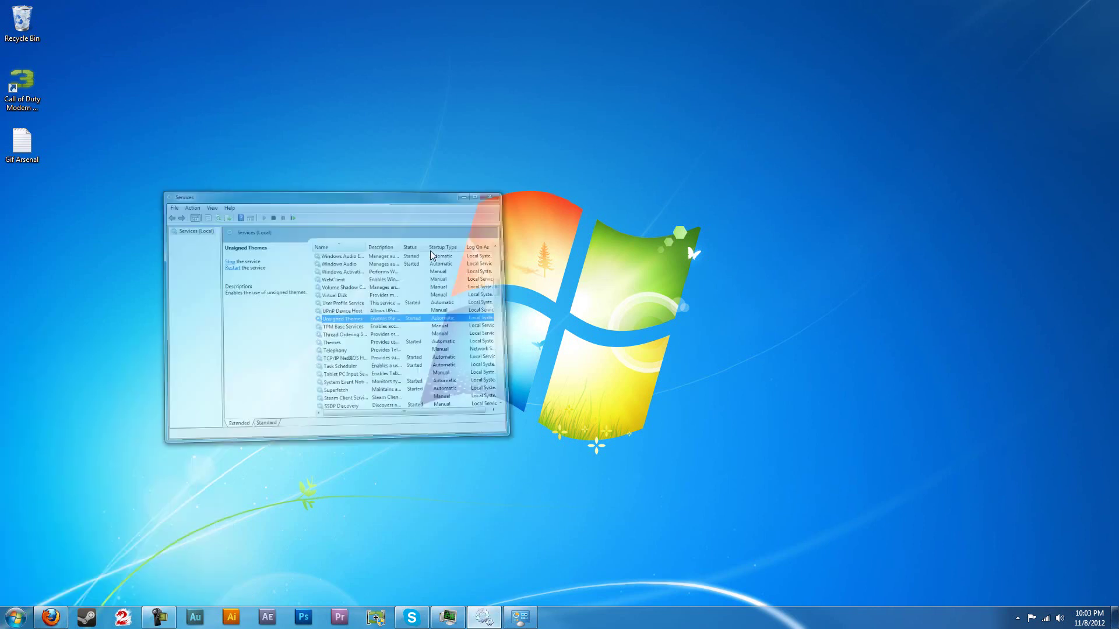
Step: Sort services by name and select Unsigned Themes, confirming it is Started and Automatic
scroll(321, 198, "up", 10)
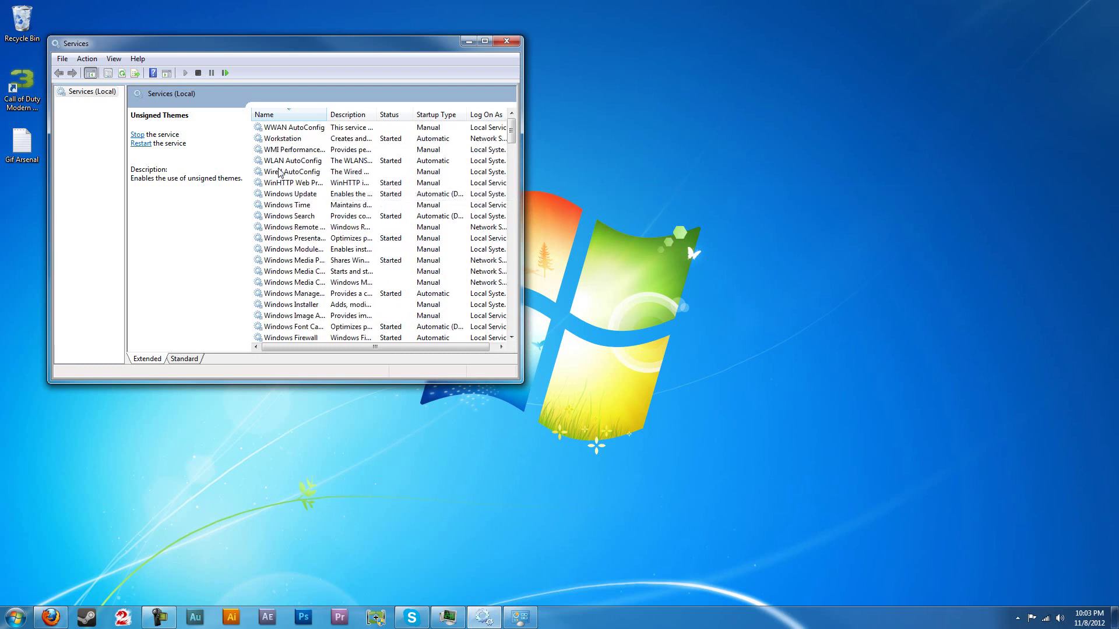
scroll(291, 164, "down", 7)
right_click(290, 164)
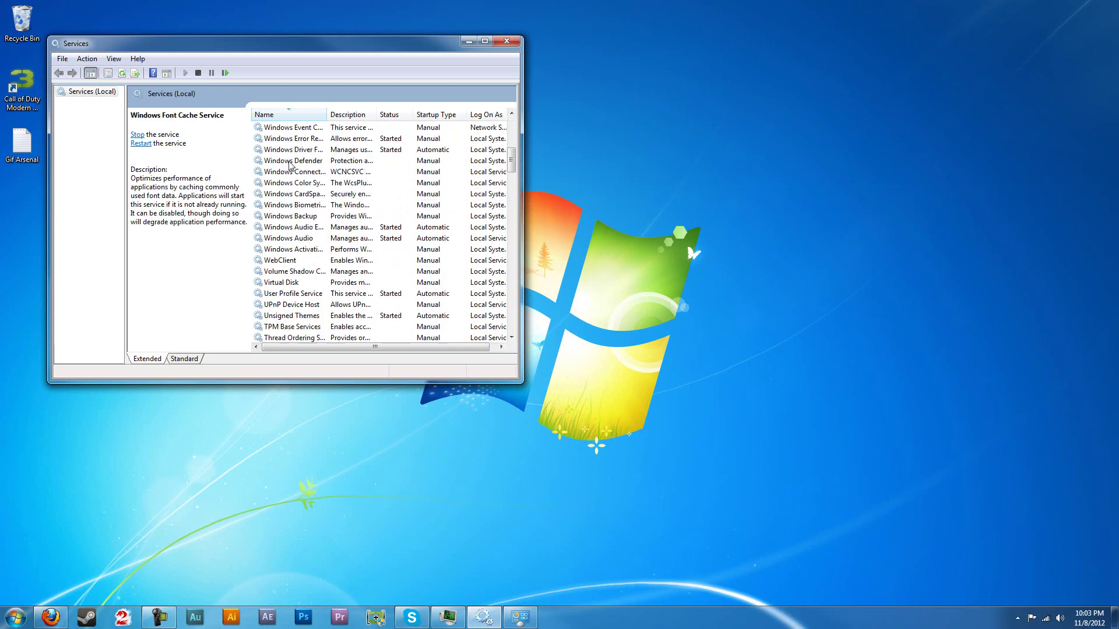
left_click(296, 115)
scroll(493, 181, "down", 10)
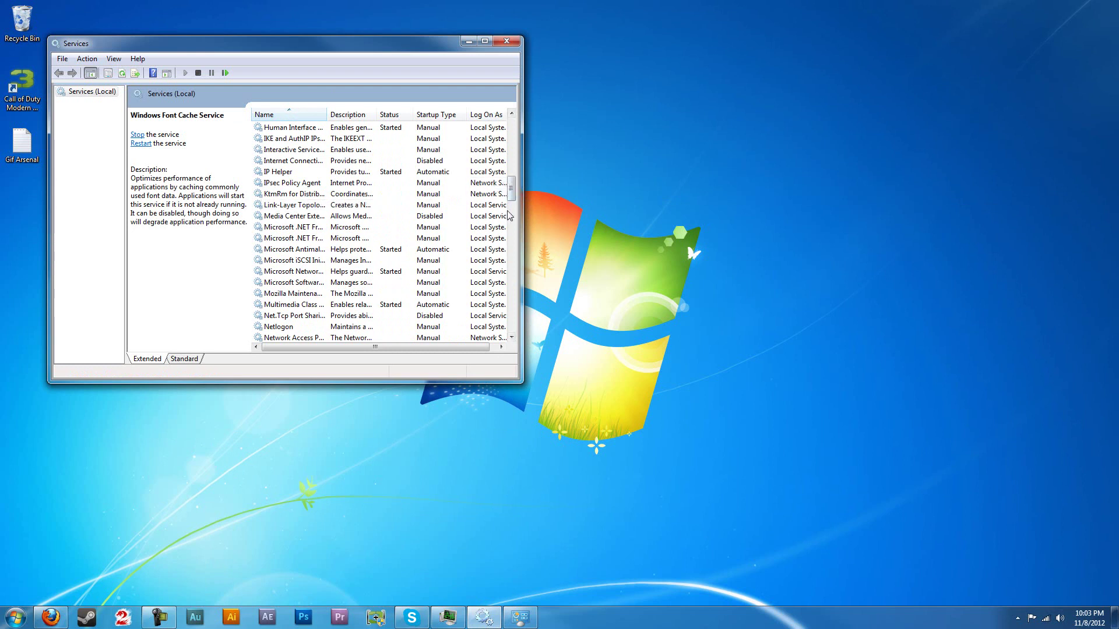
left_click_drag(508, 216, 512, 280)
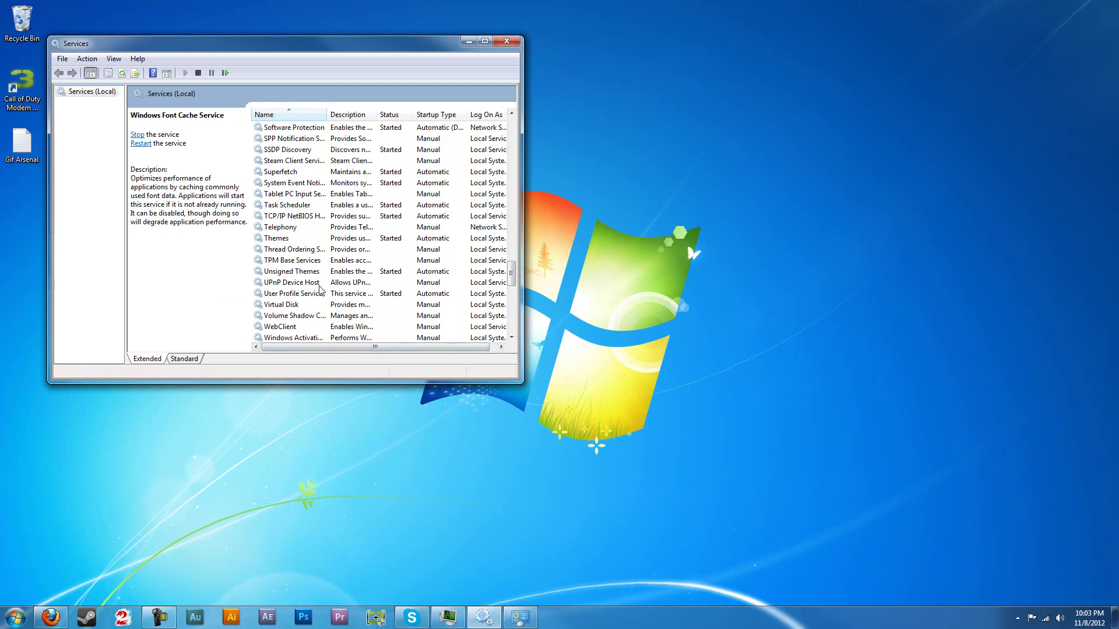
left_click(291, 272)
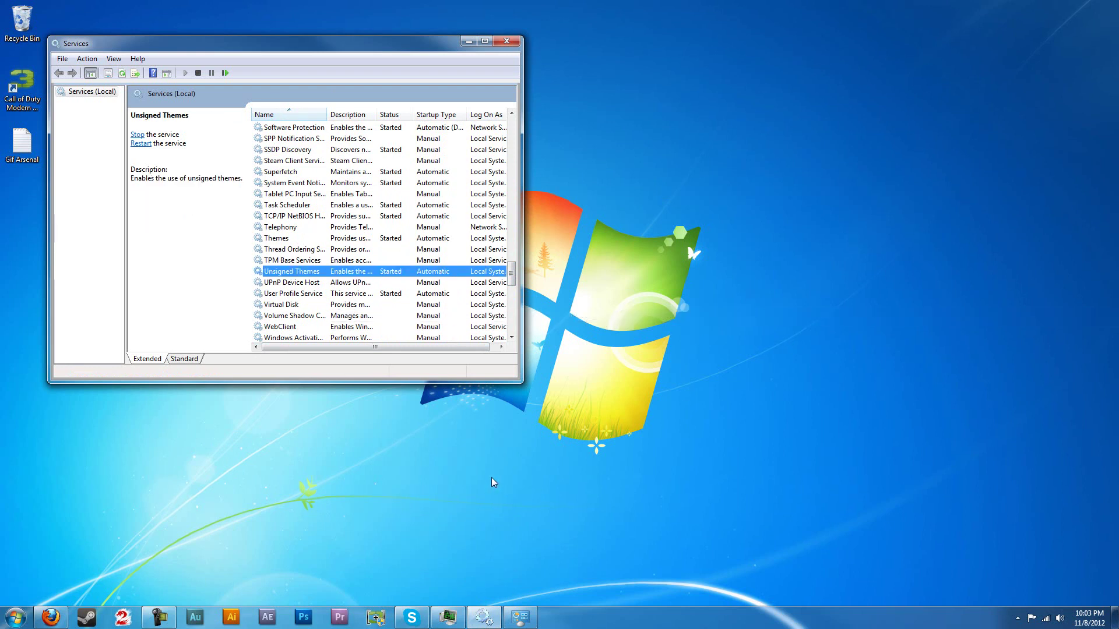
left_click(16, 617)
Step: Browse Computer to Local Disk (C:)\Program Files (x86), then close the Explorer window
left_click(188, 468)
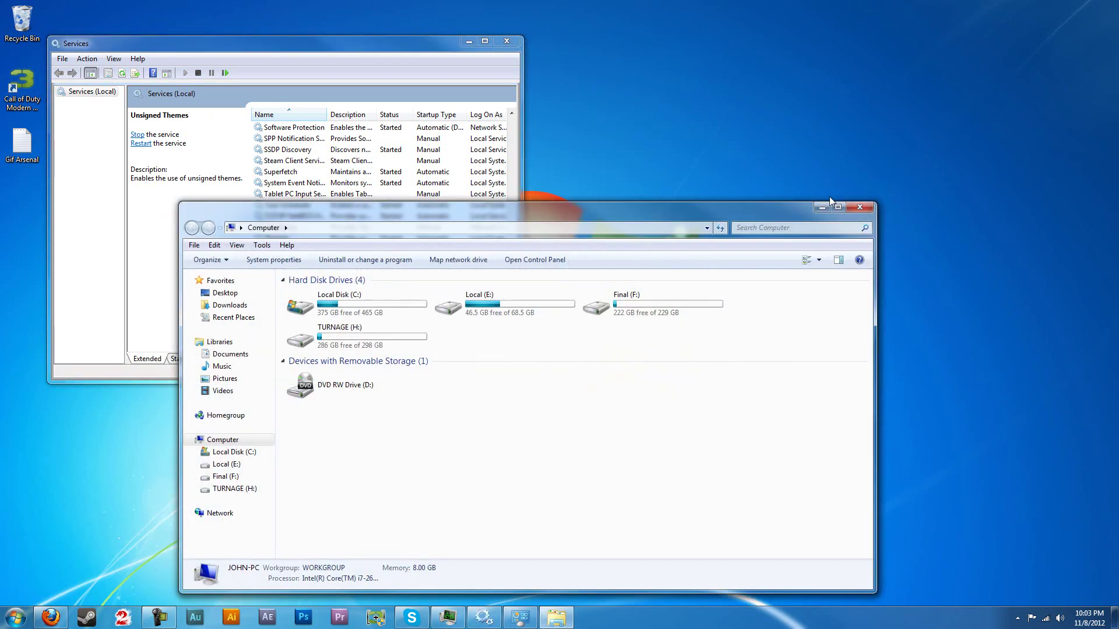
left_click(859, 210)
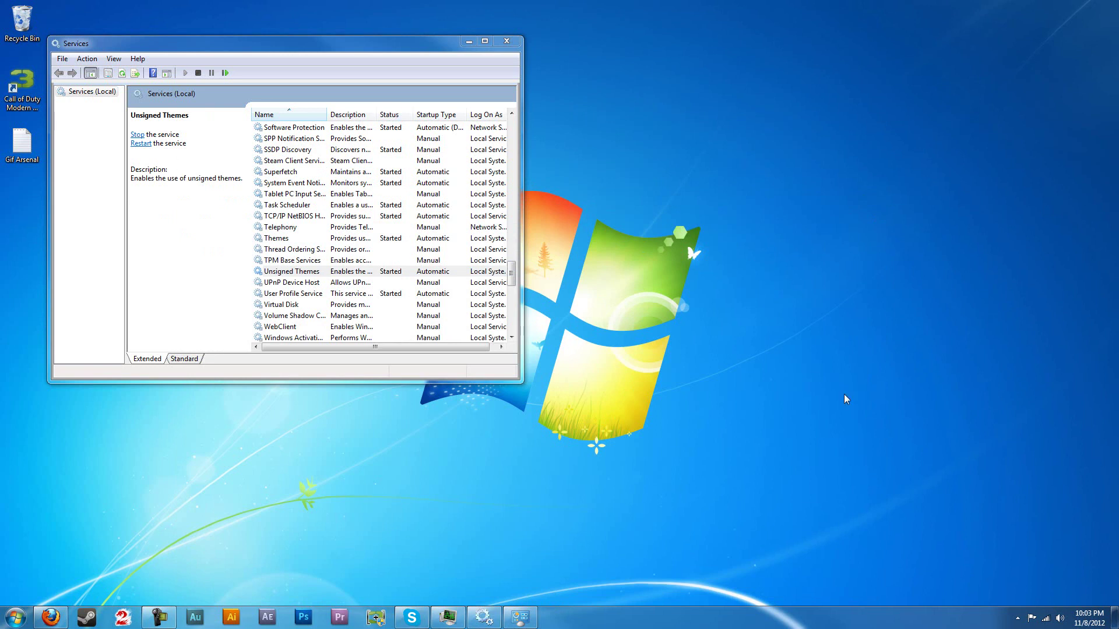
left_click(15, 617)
left_click(175, 490)
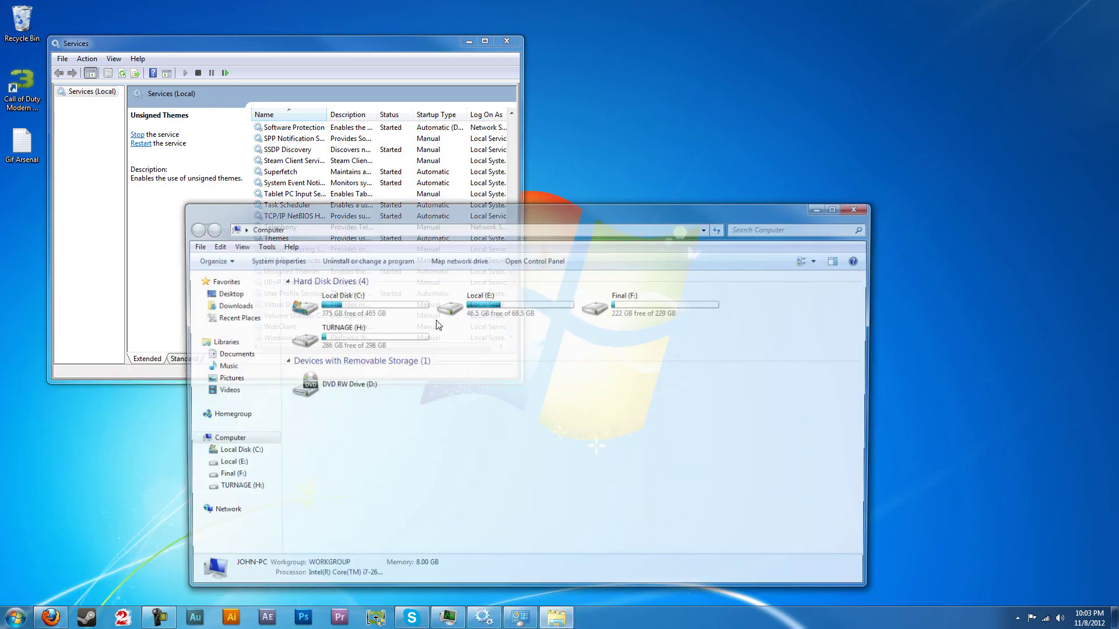
double_click(293, 308)
double_click(327, 343)
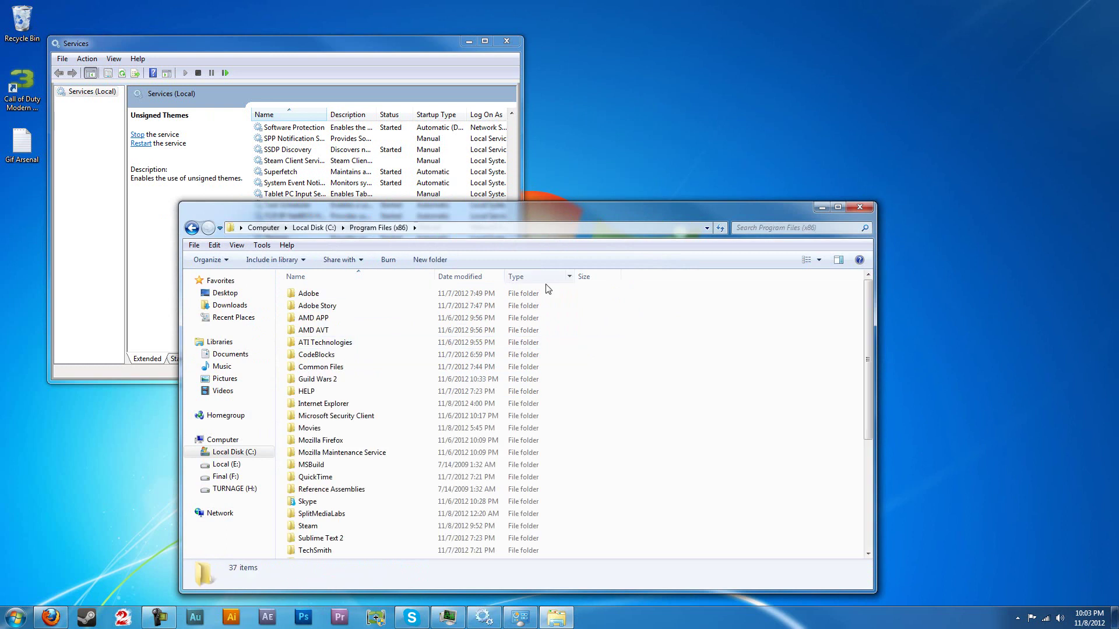
left_click(860, 208)
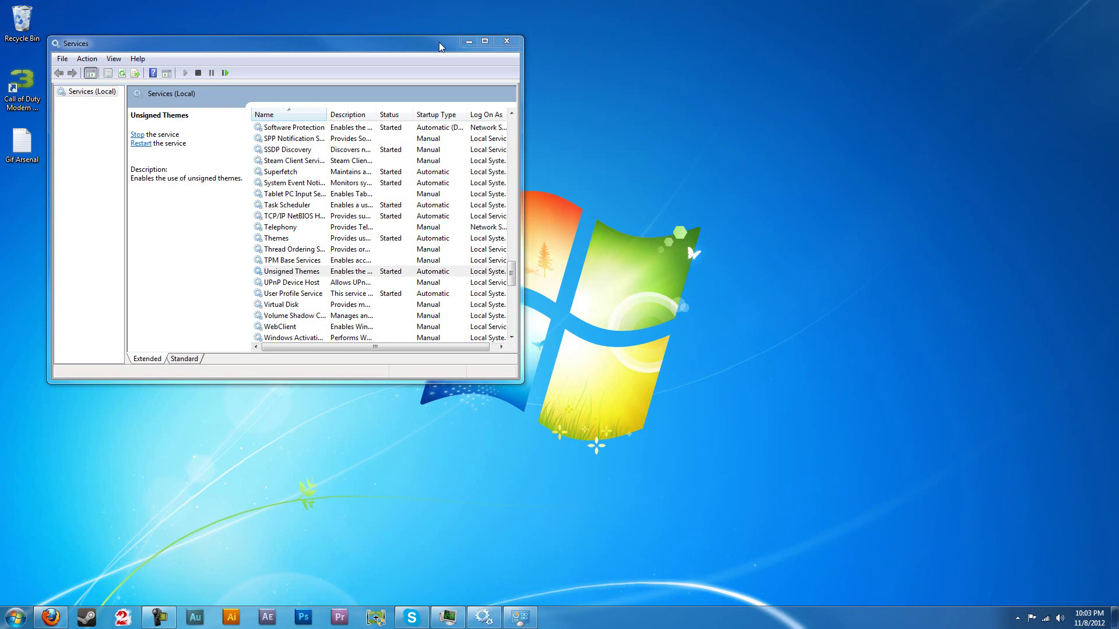
Step: Minimize Services and download the Shine 2.0 theme archive from its deviantART page in Firefox
left_click(468, 41)
left_click(51, 618)
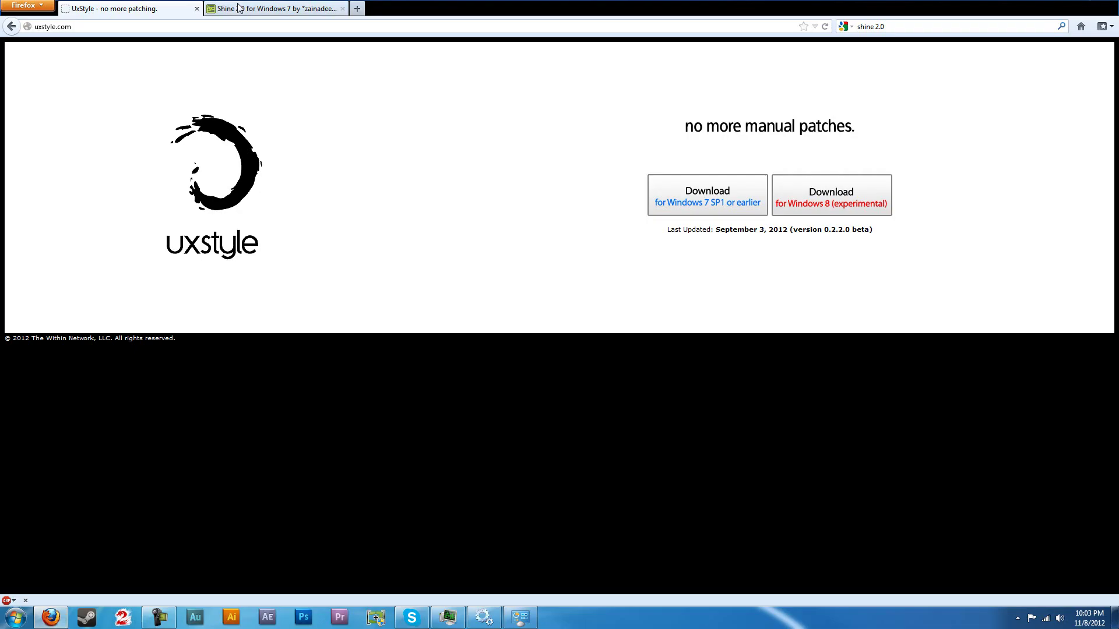
key("ctrl+Tab")
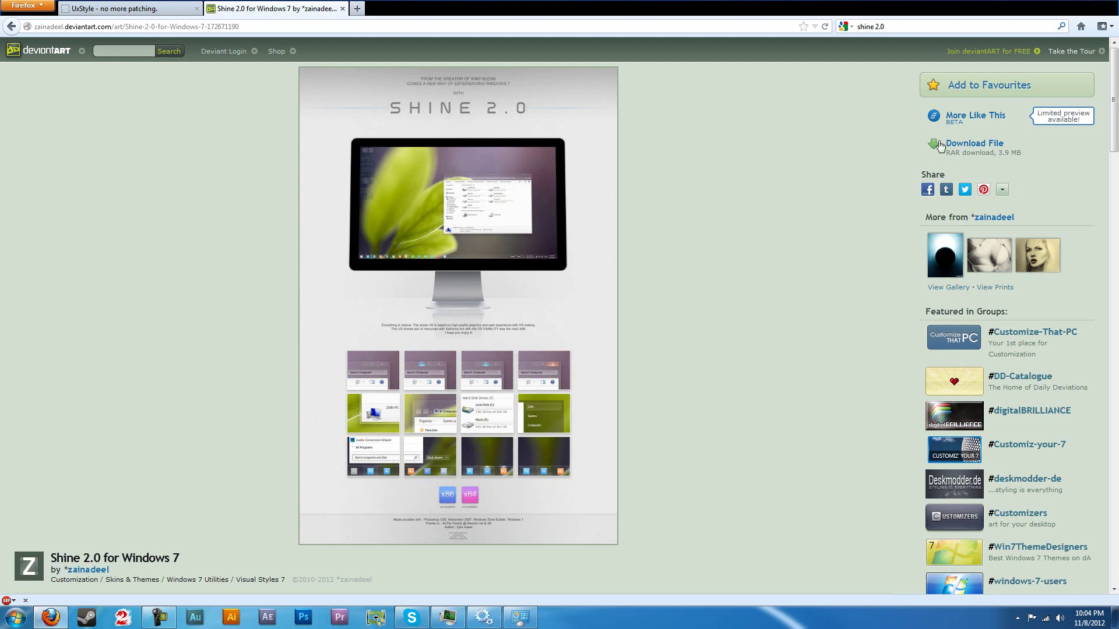
left_click(989, 147)
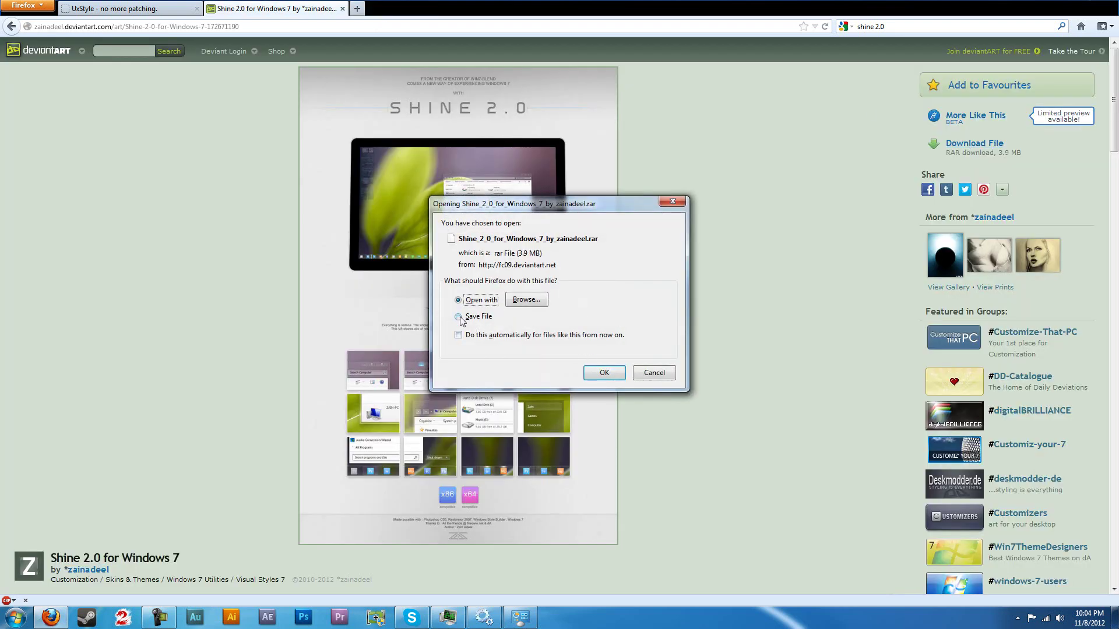
Step: Choose C:\Program Files\7-Zip\7zFM as the opening program and open the rar archive with it
left_click(524, 300)
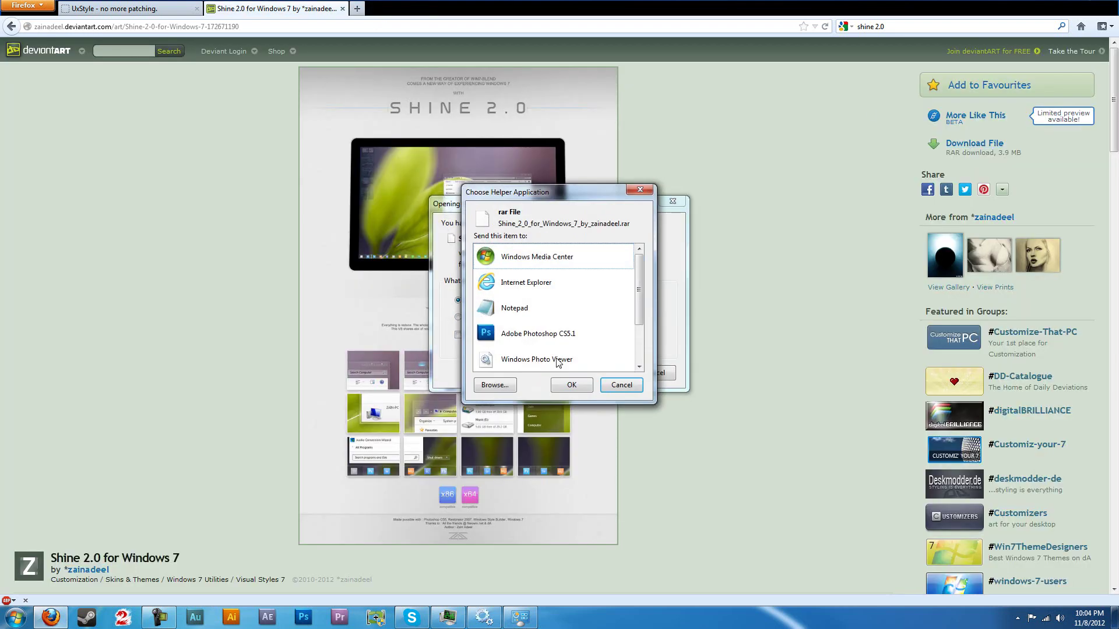
left_click(493, 384)
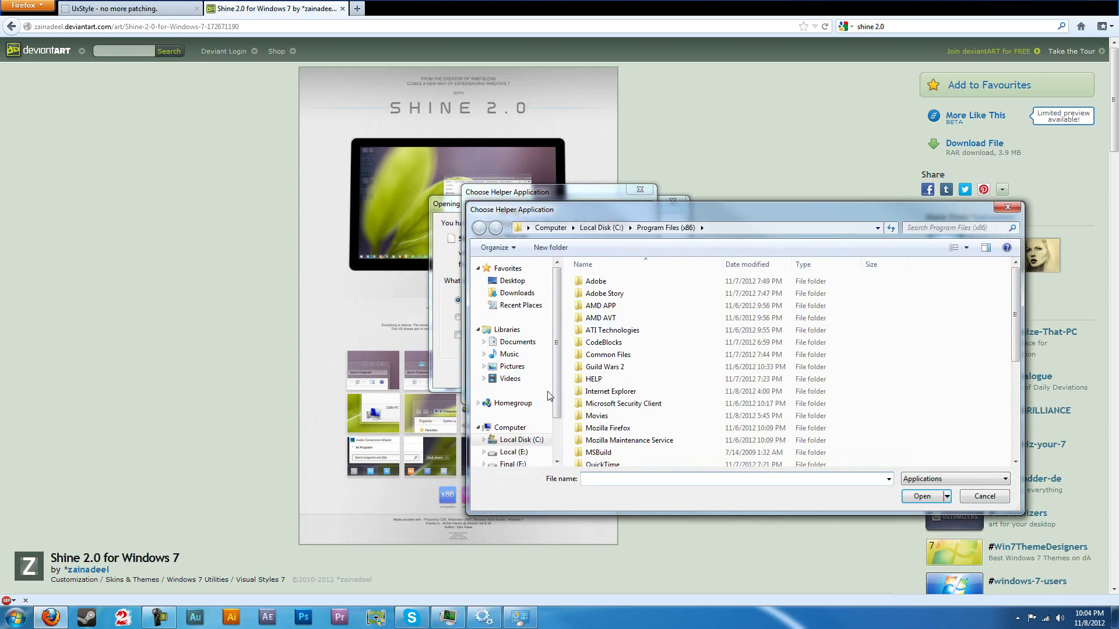
left_click_drag(558, 380, 558, 423)
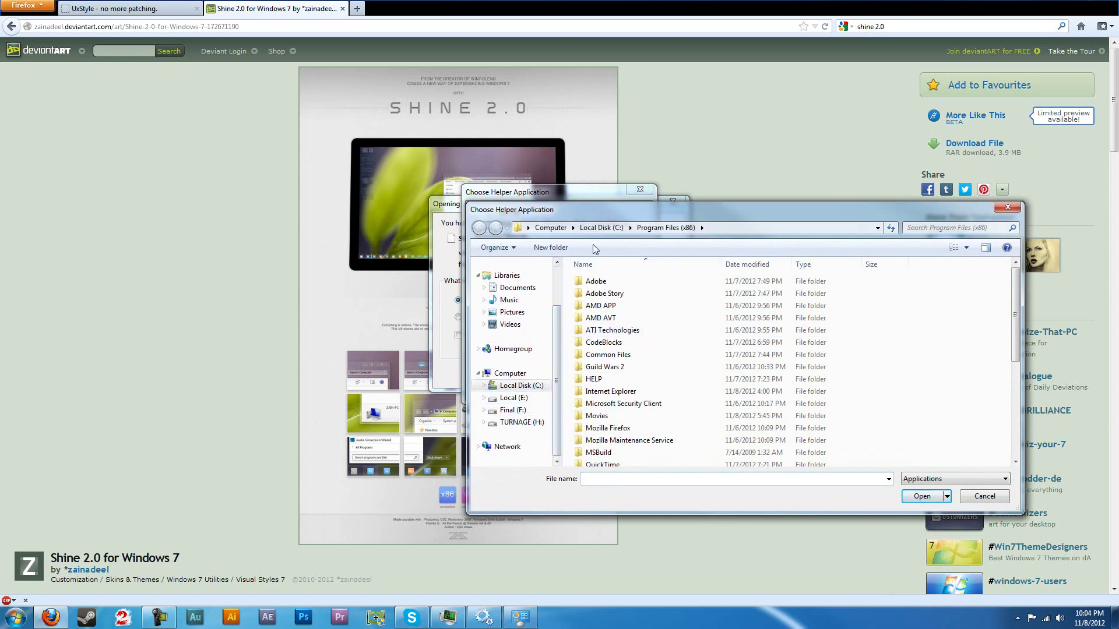
left_click(601, 228)
double_click(626, 317)
right_click(627, 318)
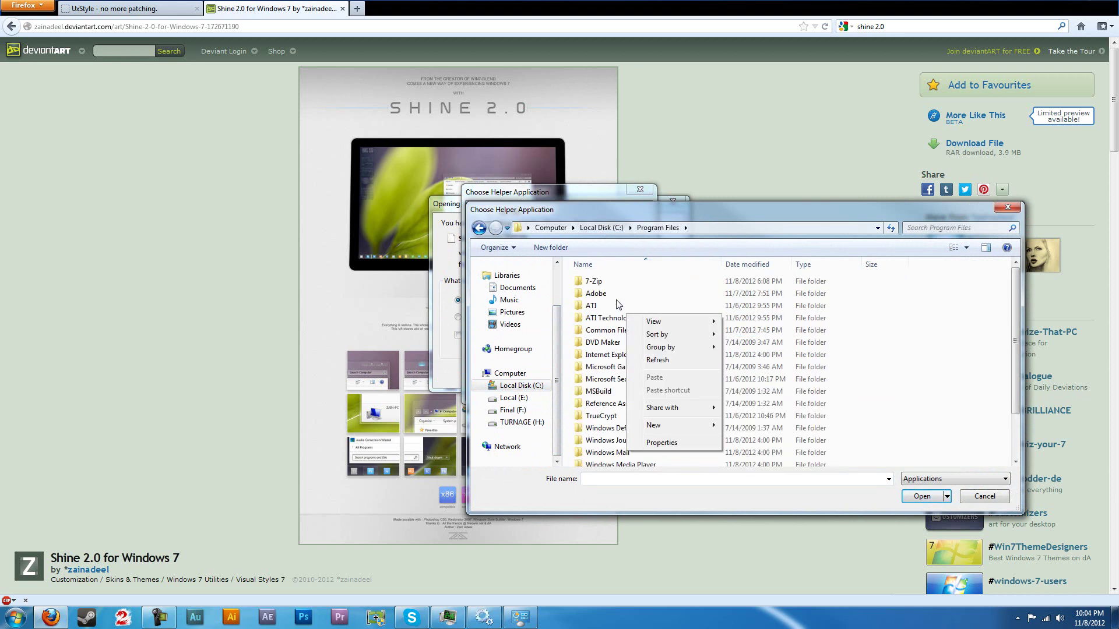
left_click(609, 282)
double_click(609, 282)
left_click(595, 306)
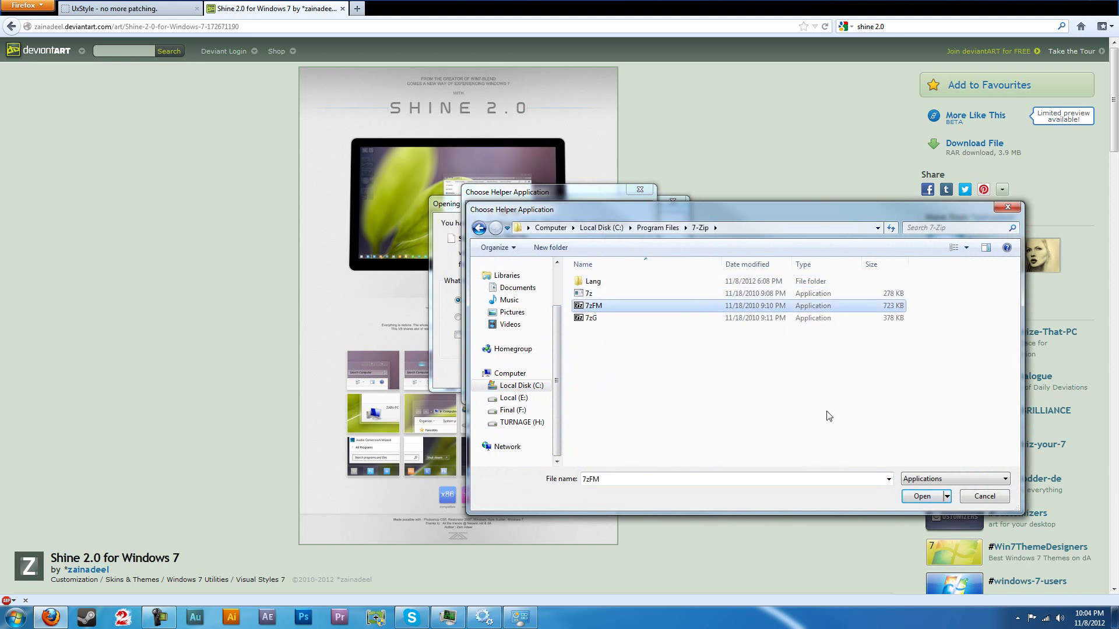
left_click(939, 495)
left_click(595, 374)
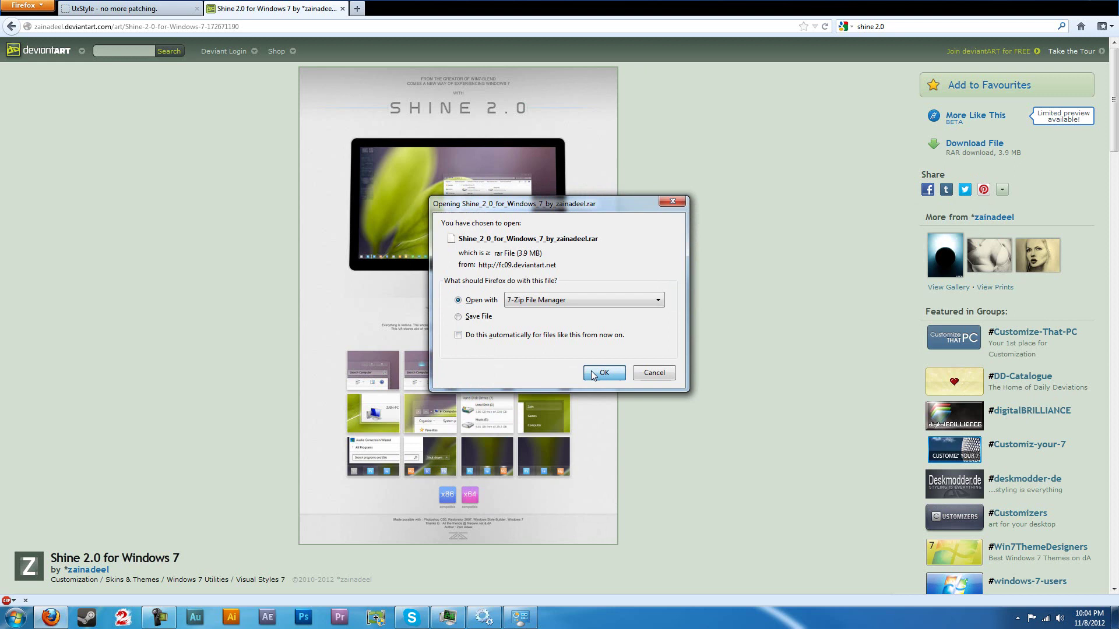
left_click(368, 285)
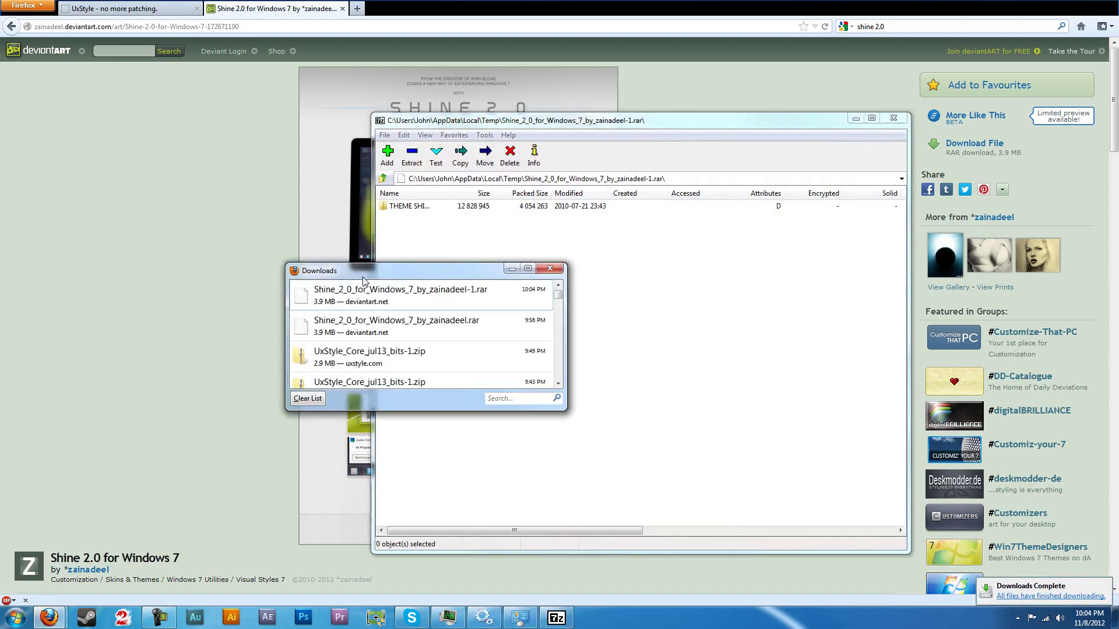
Step: Move 7-Zip aside, open THEME SHINE 2.0\Bottom, and select both Win7-Shine items
left_click(561, 271)
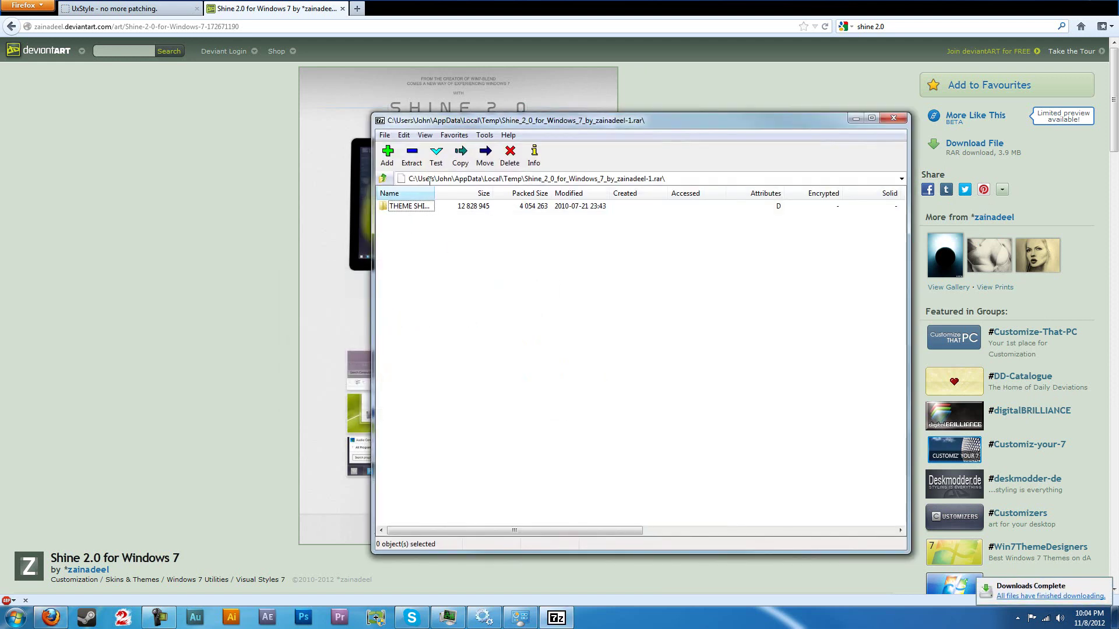
left_click_drag(545, 120, 475, 96)
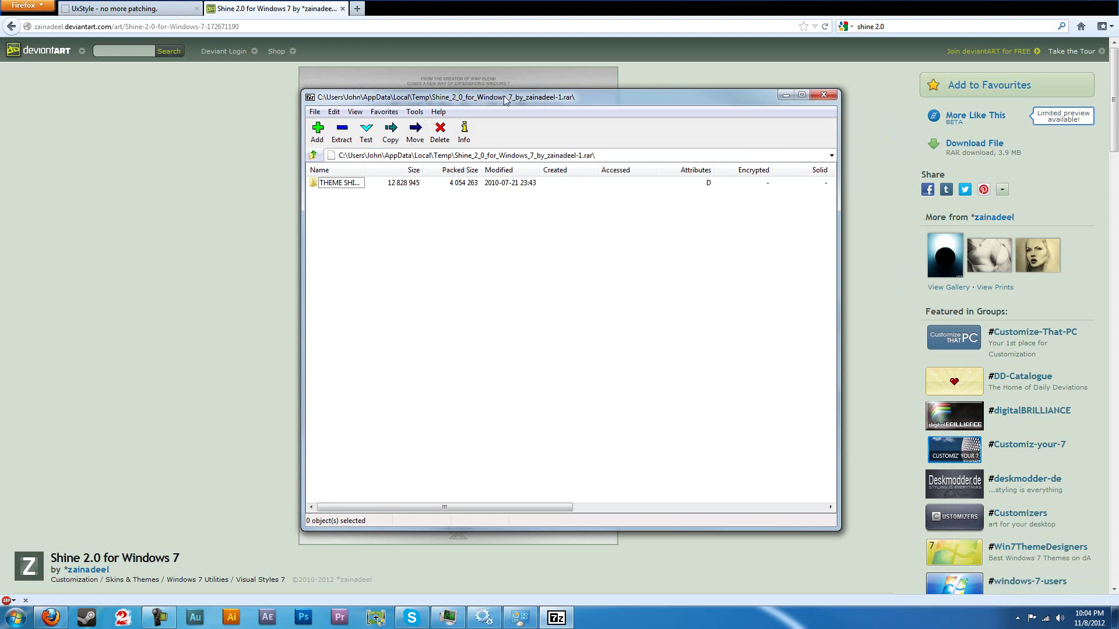
left_click_drag(505, 100, 392, 103)
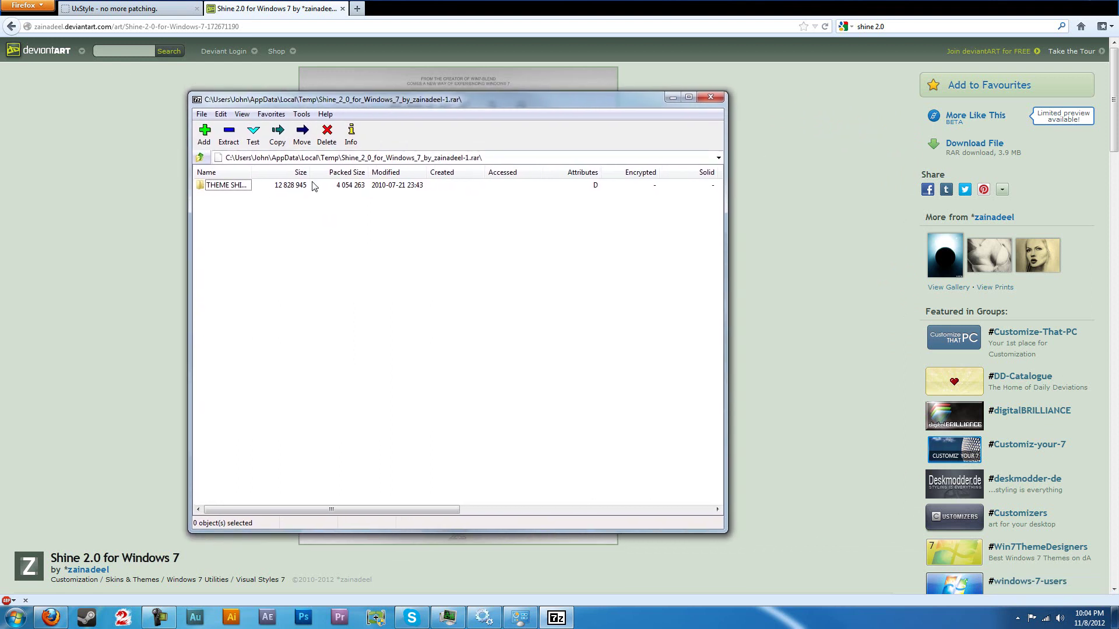
double_click(237, 186)
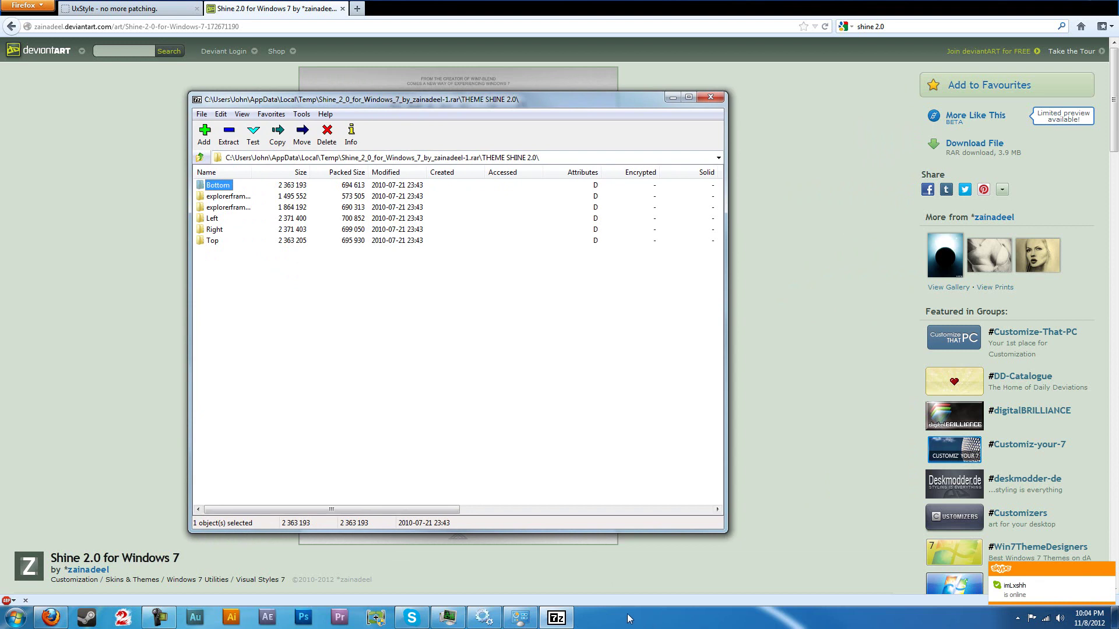
left_click(688, 608)
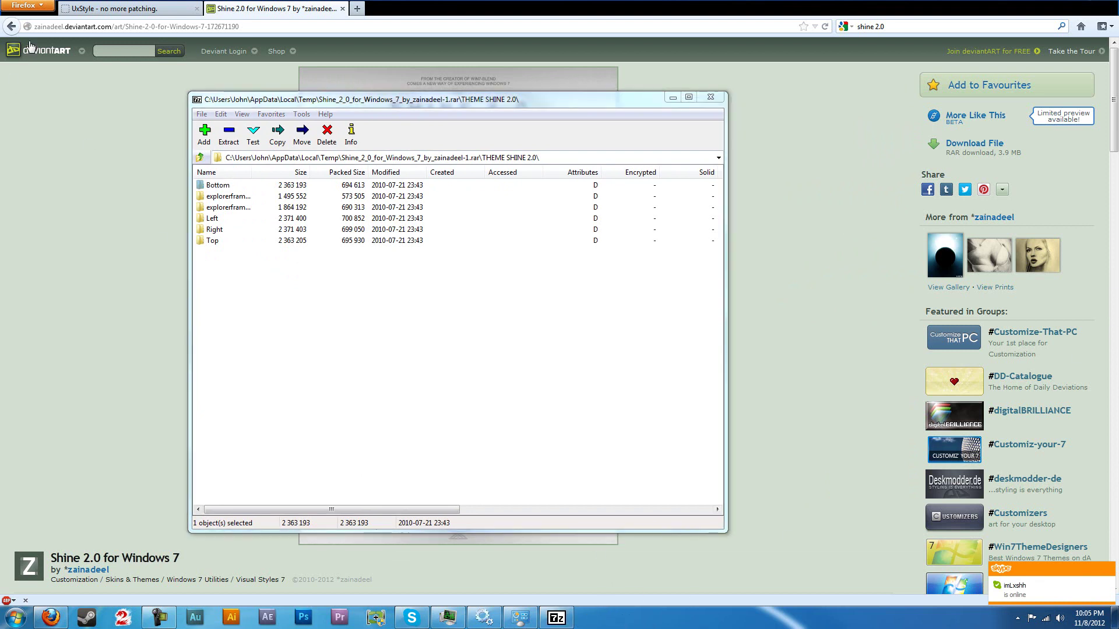
double_click(219, 186)
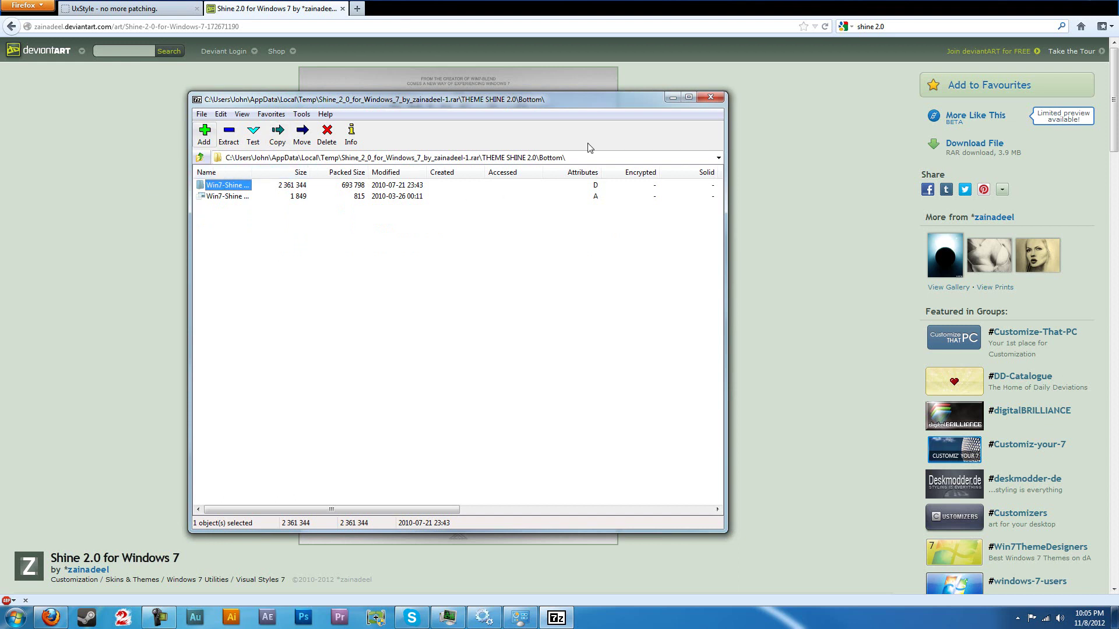
left_click(241, 197, "shift")
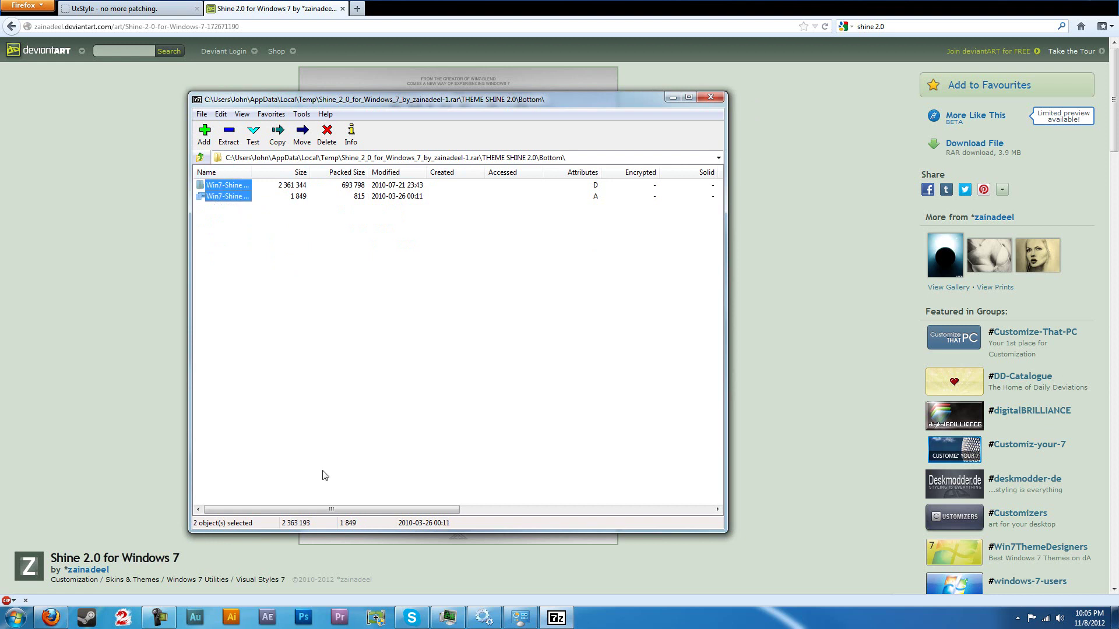
mouse_move(415, 512)
left_mouse_down()
mouse_move(671, 512)
mouse_move(415, 511)
left_mouse_up()
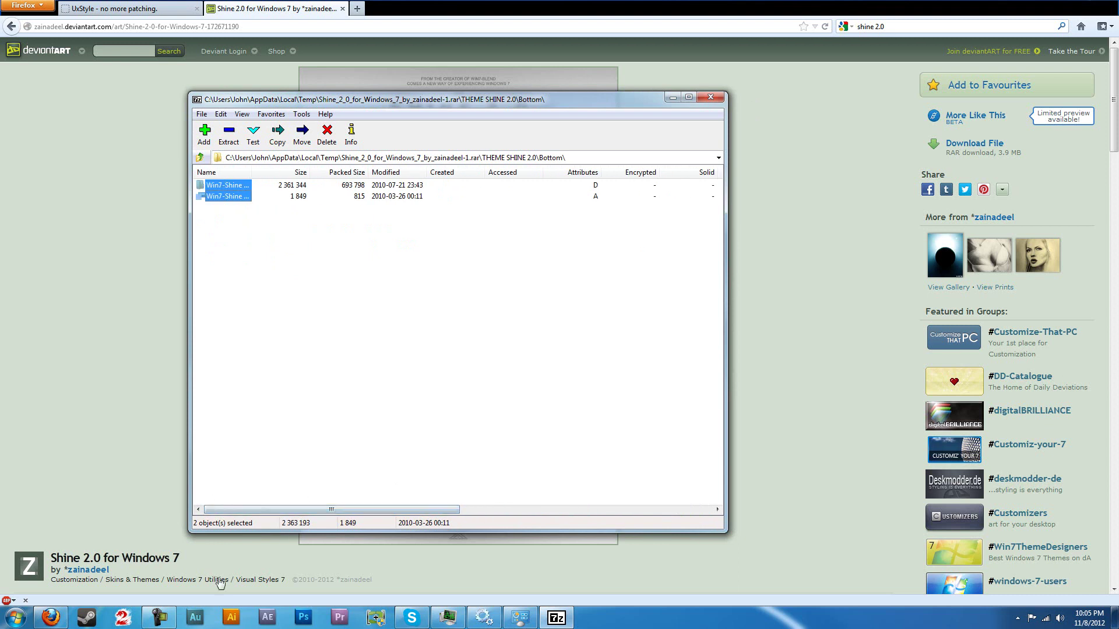
Step: Open Local Disk (C:) from Computer and select the Windows folder
left_click(23, 611)
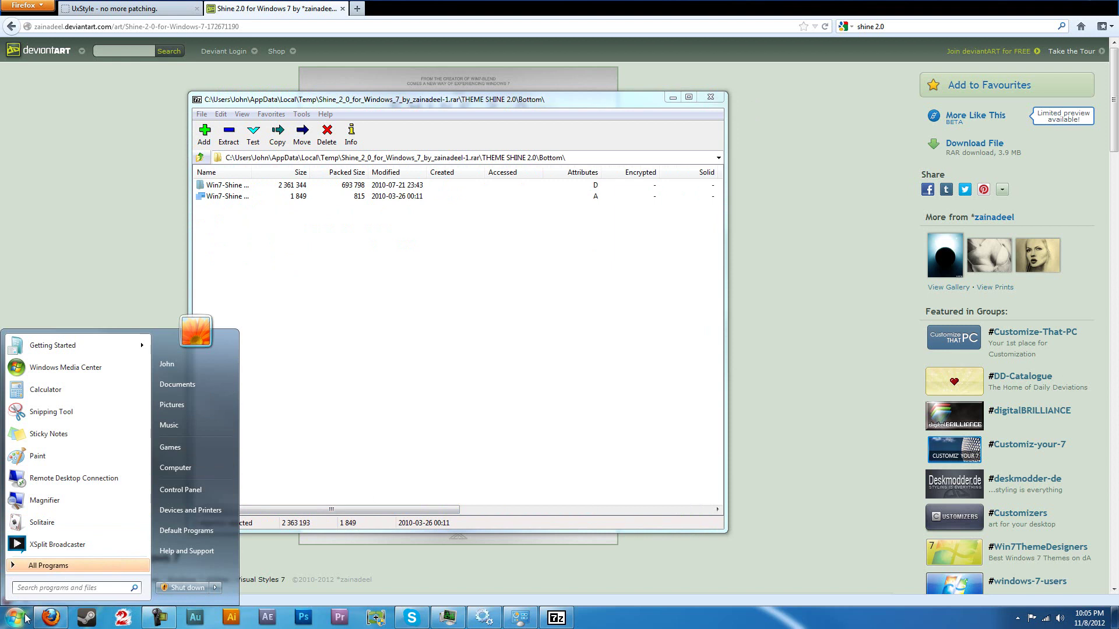
left_click(195, 472)
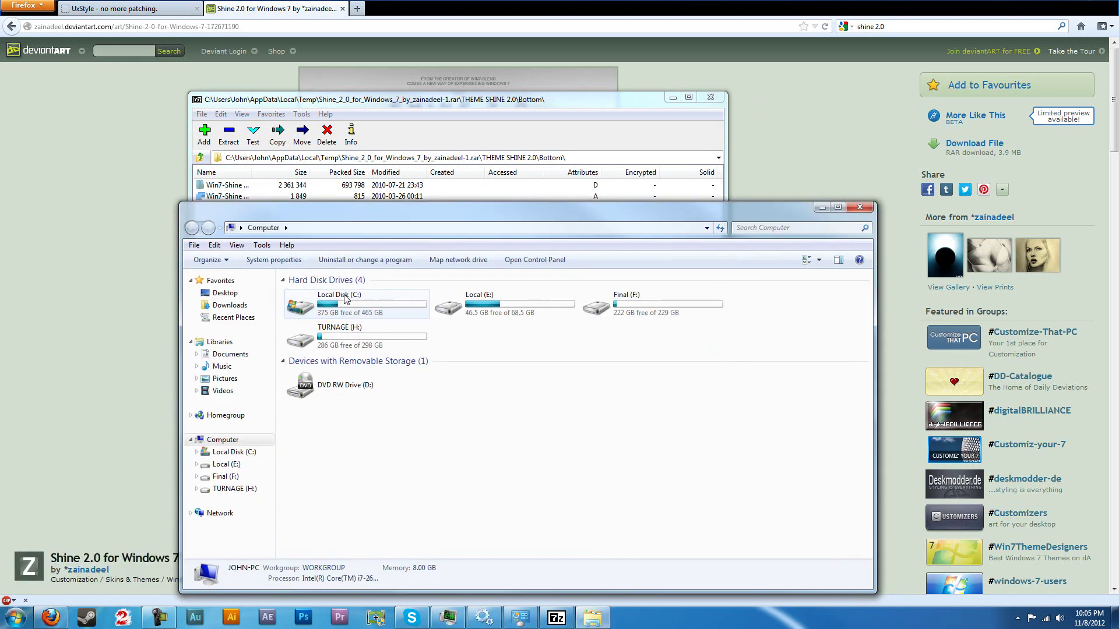
double_click(376, 312)
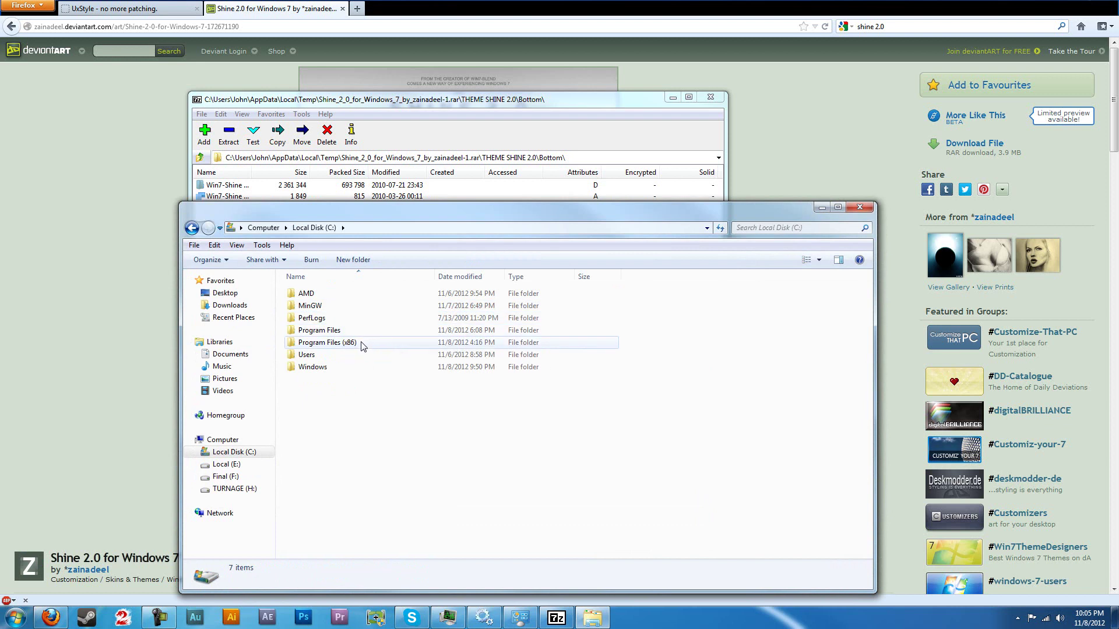
left_click(330, 368)
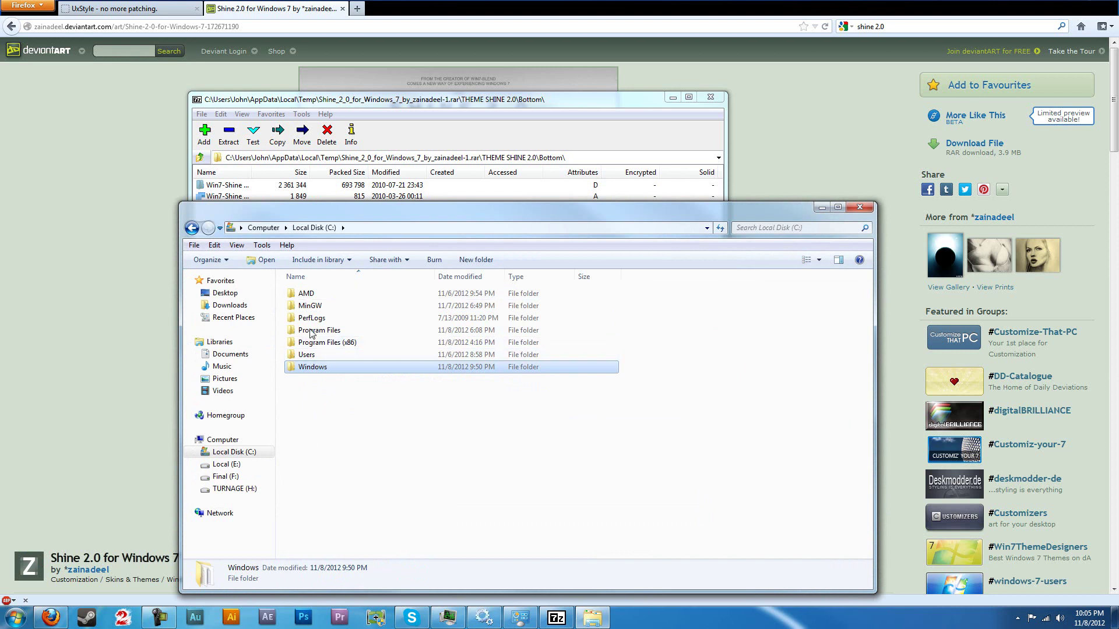
Step: Navigate Explorer to C:\Windows\Resources\Themes
double_click(340, 367)
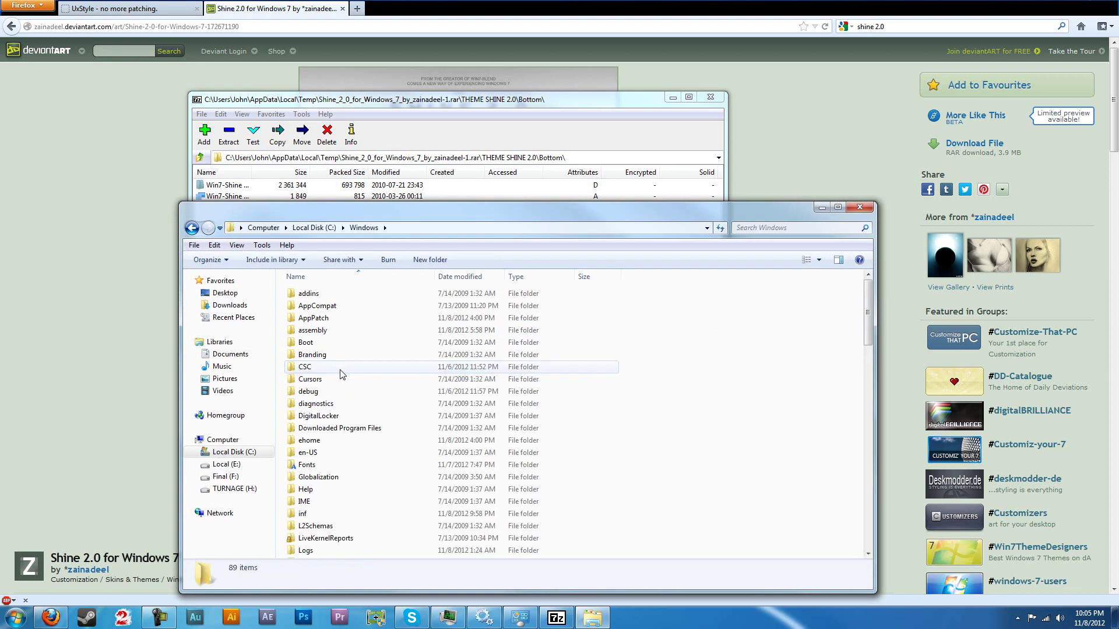
scroll(342, 375, "down", 11)
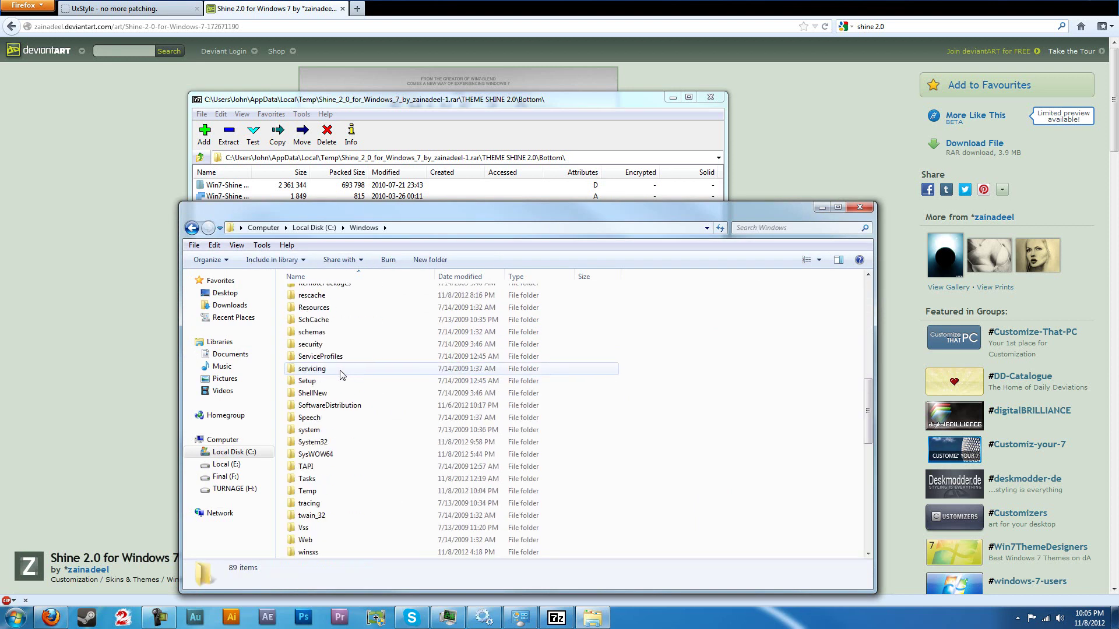
right_click(315, 442)
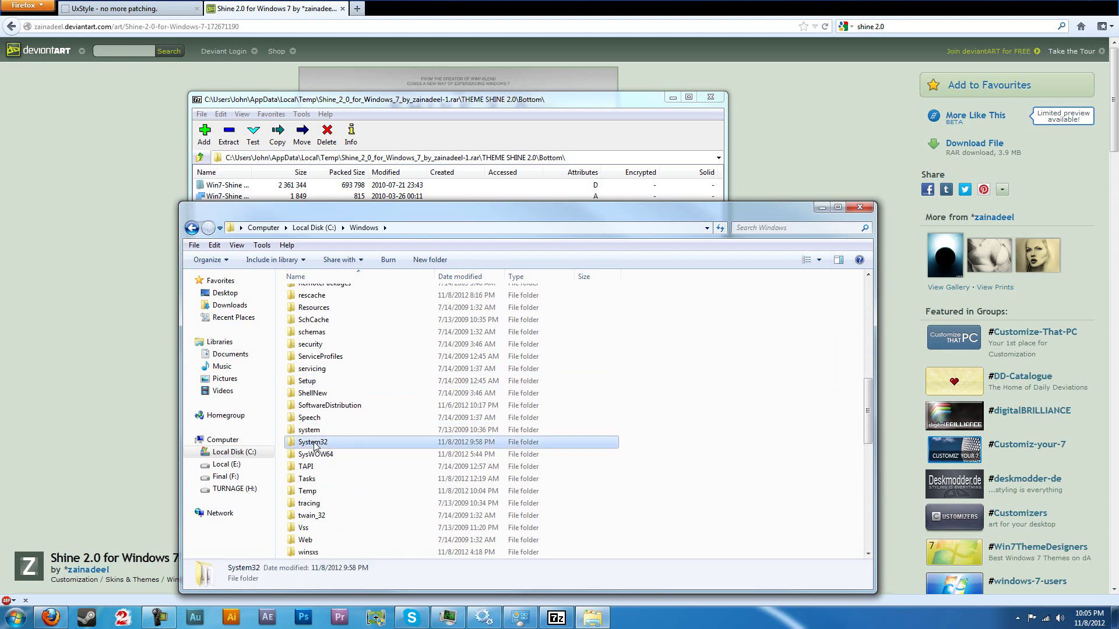
left_click(367, 458)
left_click(346, 452)
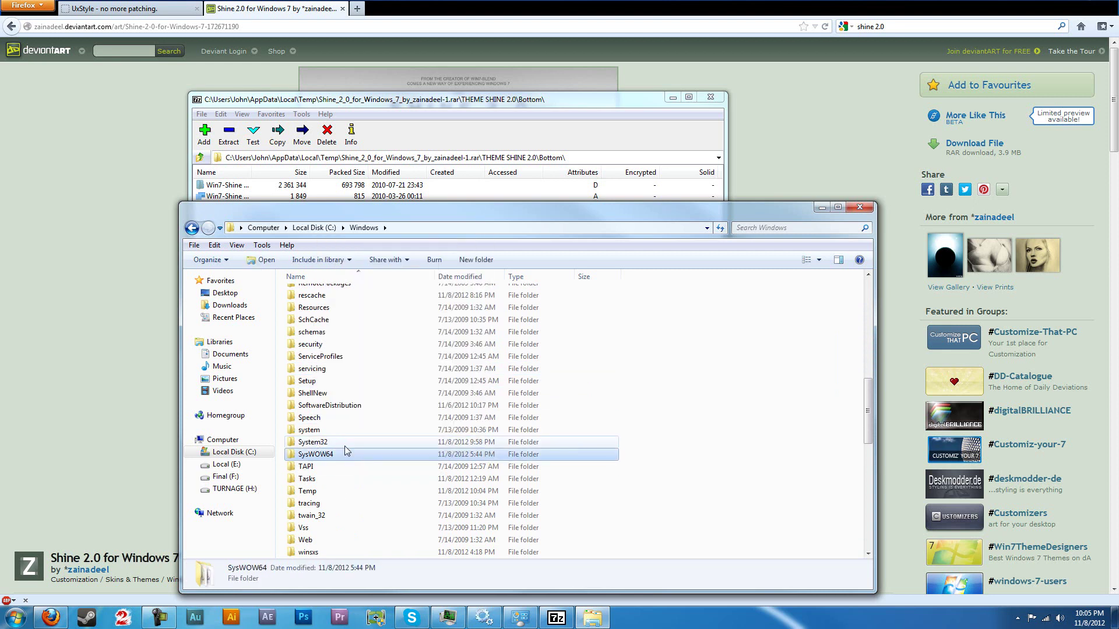
scroll(347, 408, "up", 2)
scroll(346, 449, "down", 2)
scroll(346, 450, "up", 2)
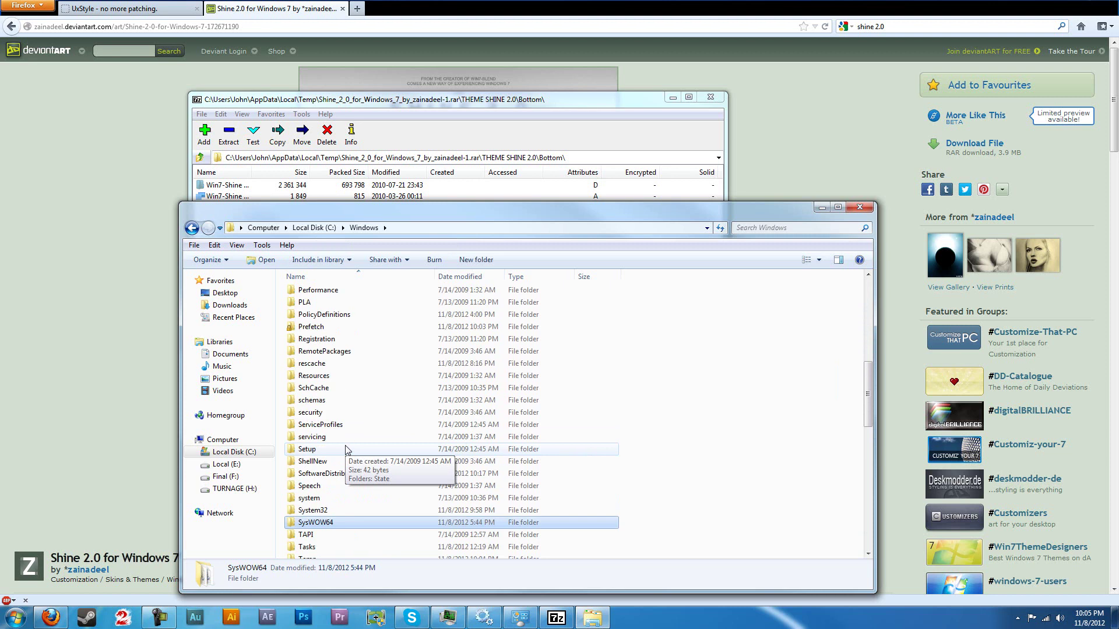
double_click(333, 377)
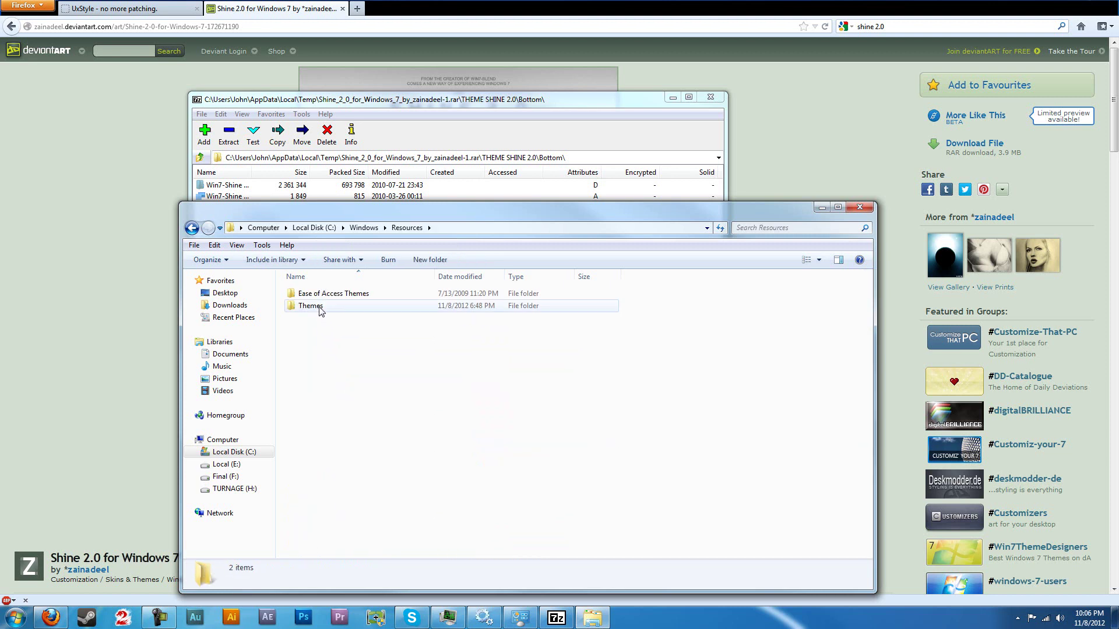
double_click(320, 308)
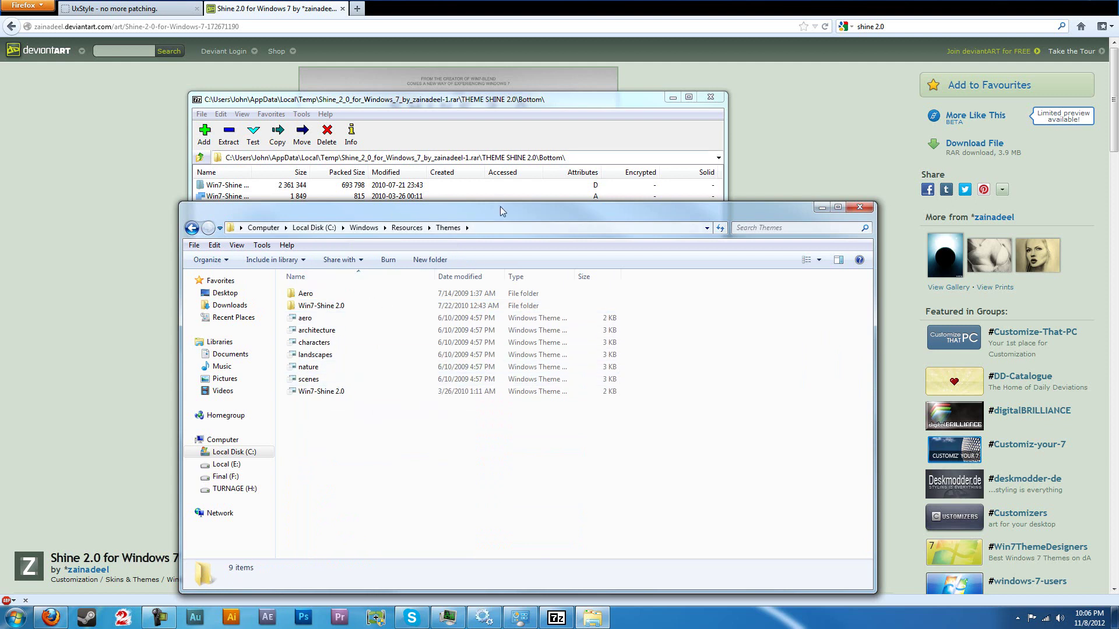
Step: Drag the two Win7-Shine items from 7-Zip into Themes, then close 7-Zip
left_click_drag(502, 211, 887, 251)
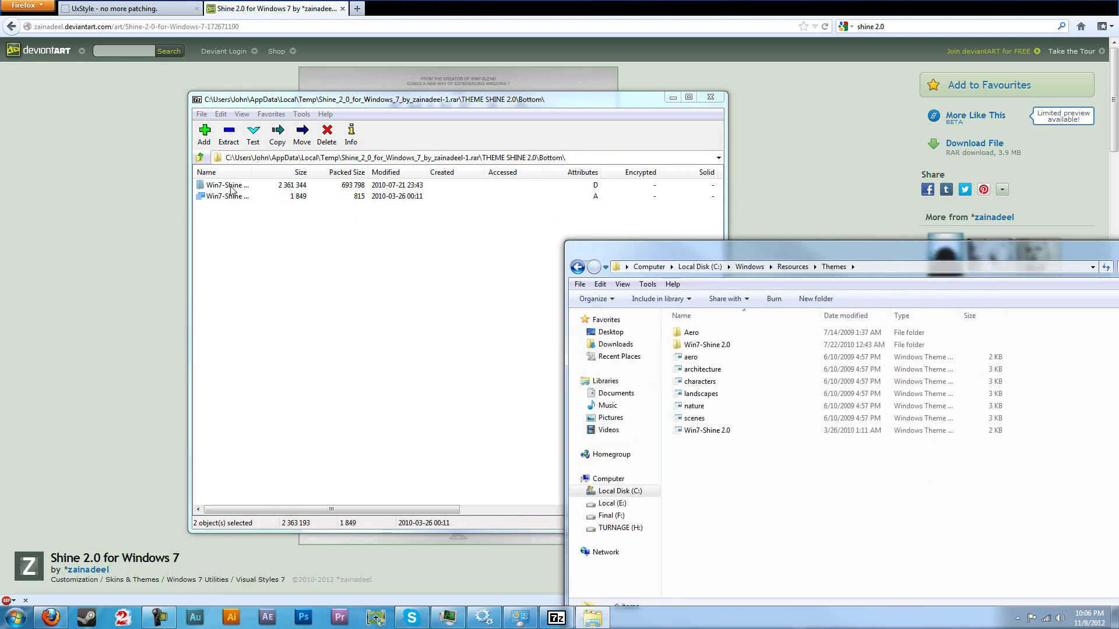
left_click_drag(218, 185, 422, 211)
left_click(717, 99)
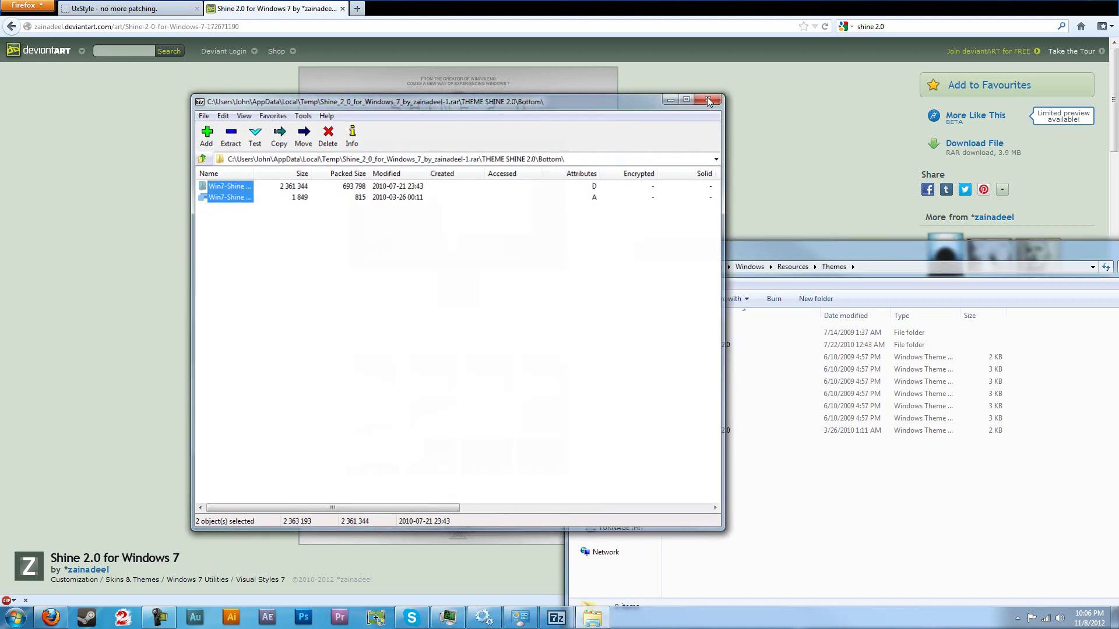
left_click_drag(781, 254, 452, 151)
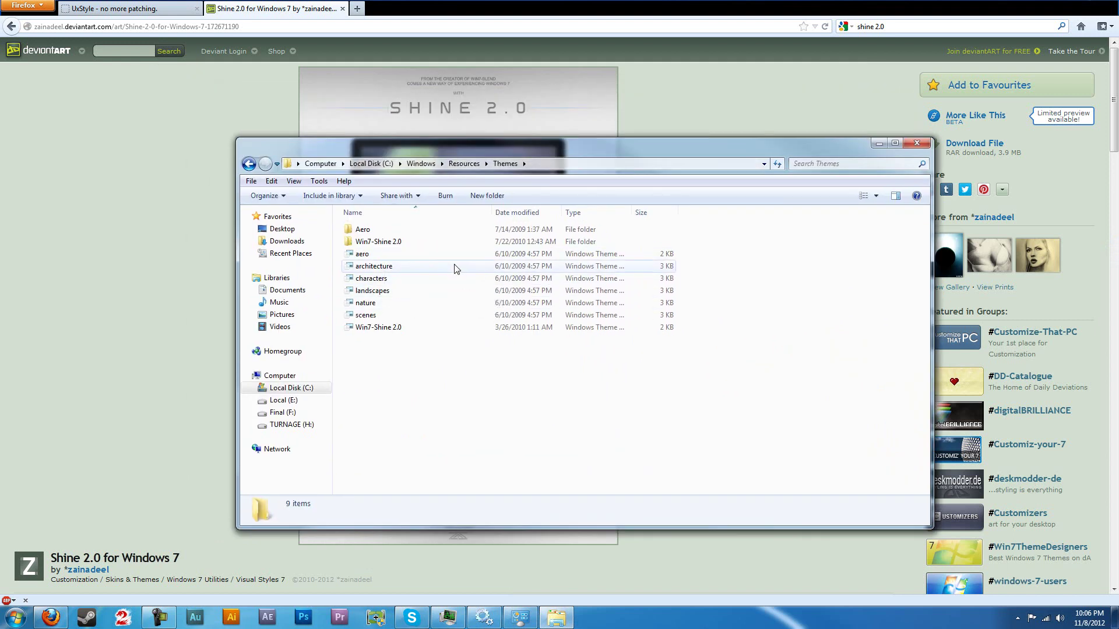
Step: Close Explorer, open Personalization from Control Panel, and select Win7-Shine 2.0 under Installed Themes
left_click(917, 144)
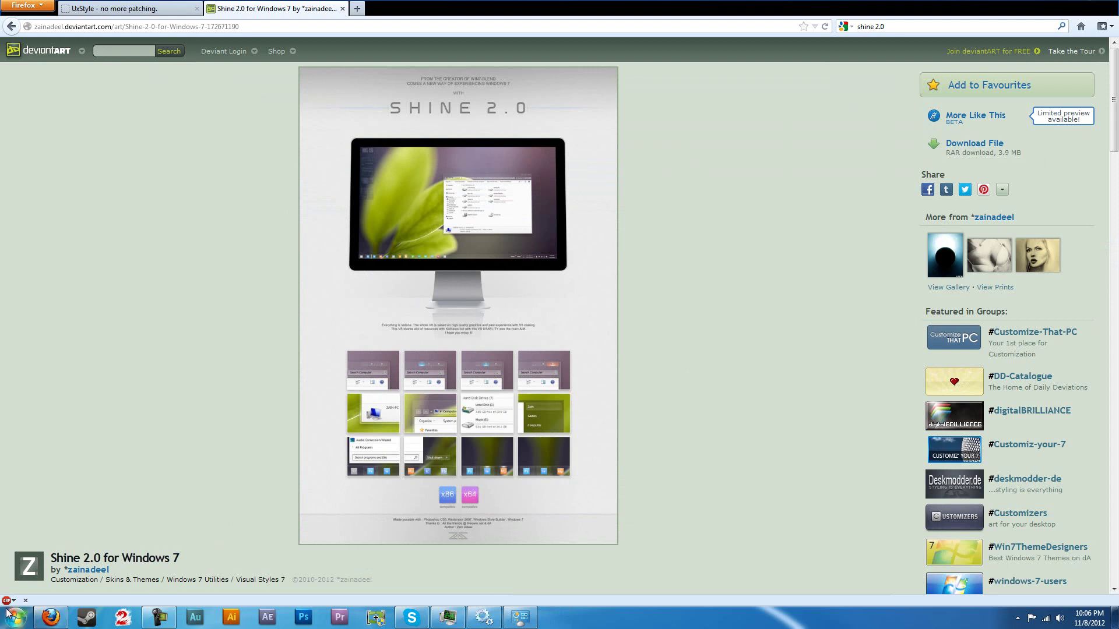
left_click(13, 616)
left_click(200, 494)
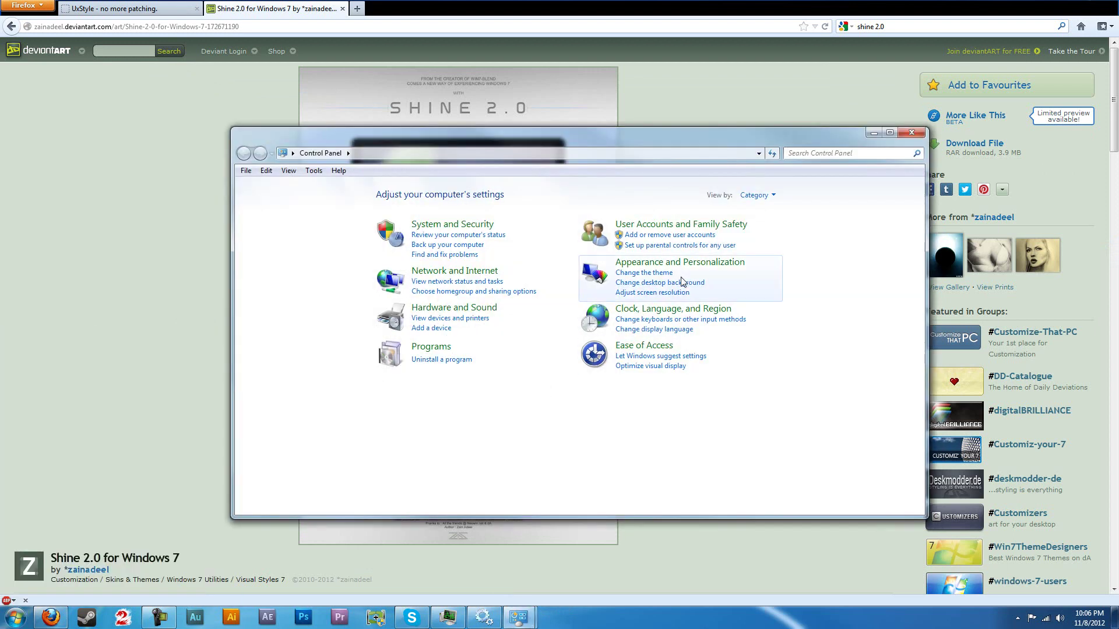
left_click(652, 274)
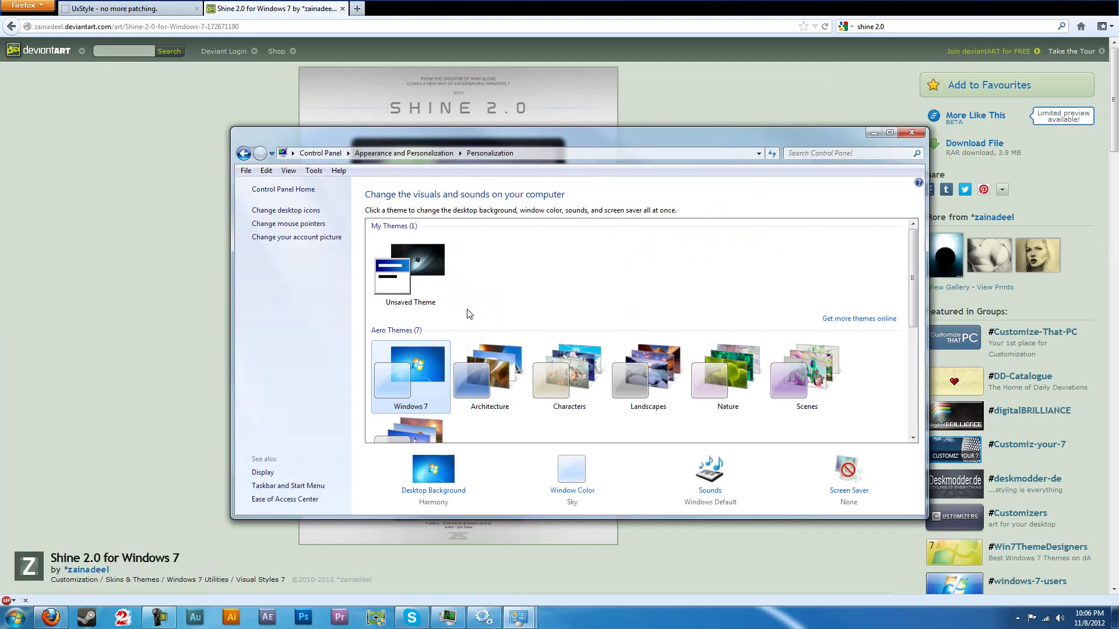
scroll(467, 314, "down", 5)
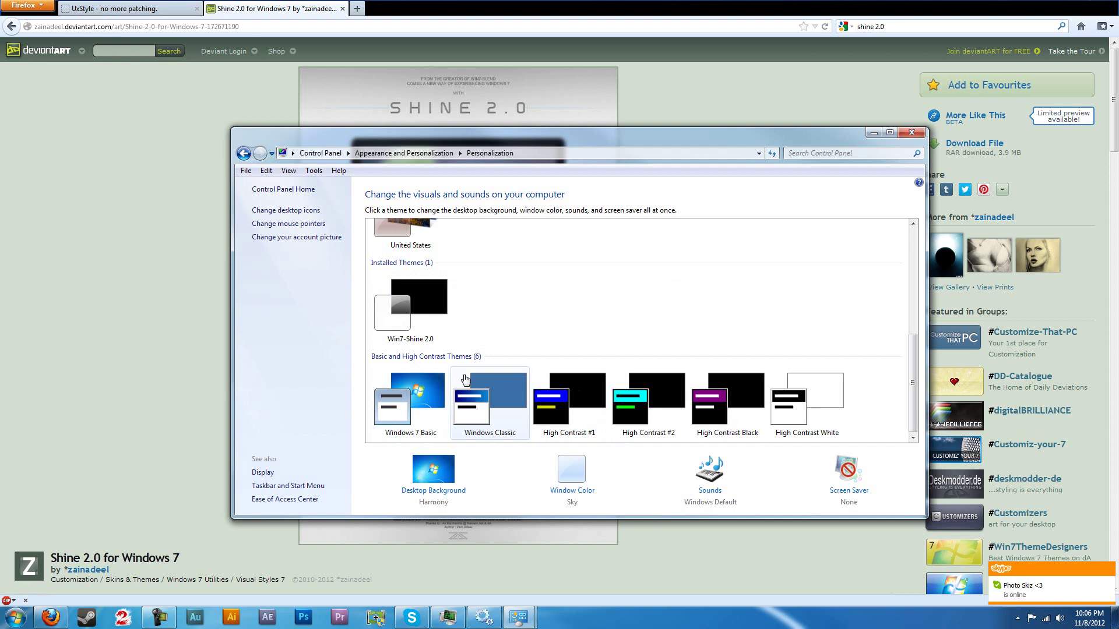
left_click(427, 333)
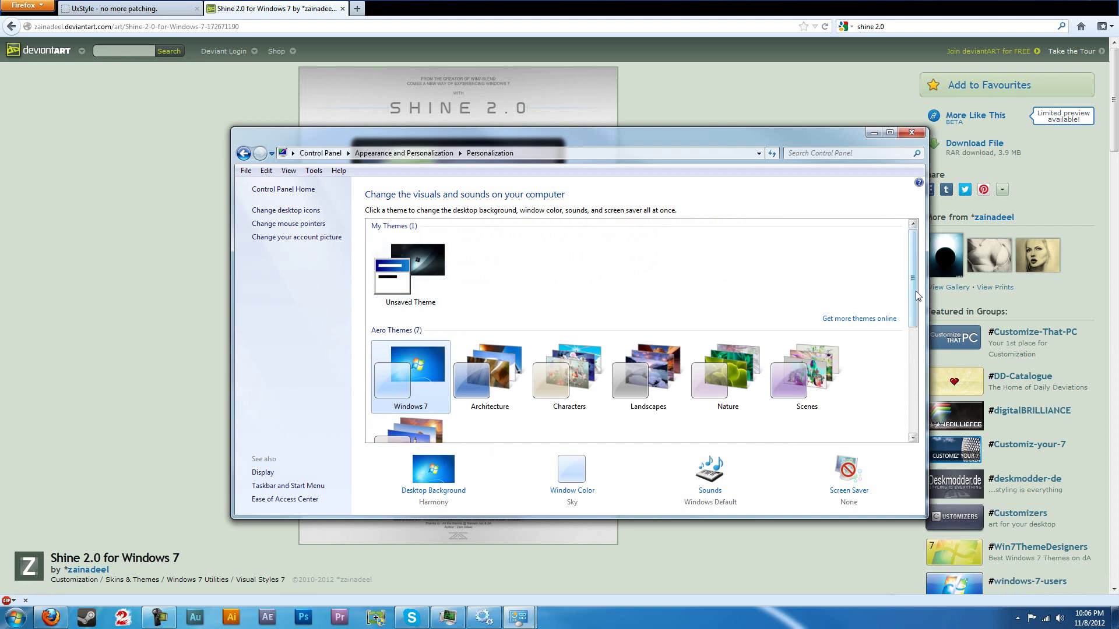
left_click_drag(916, 296, 903, 249)
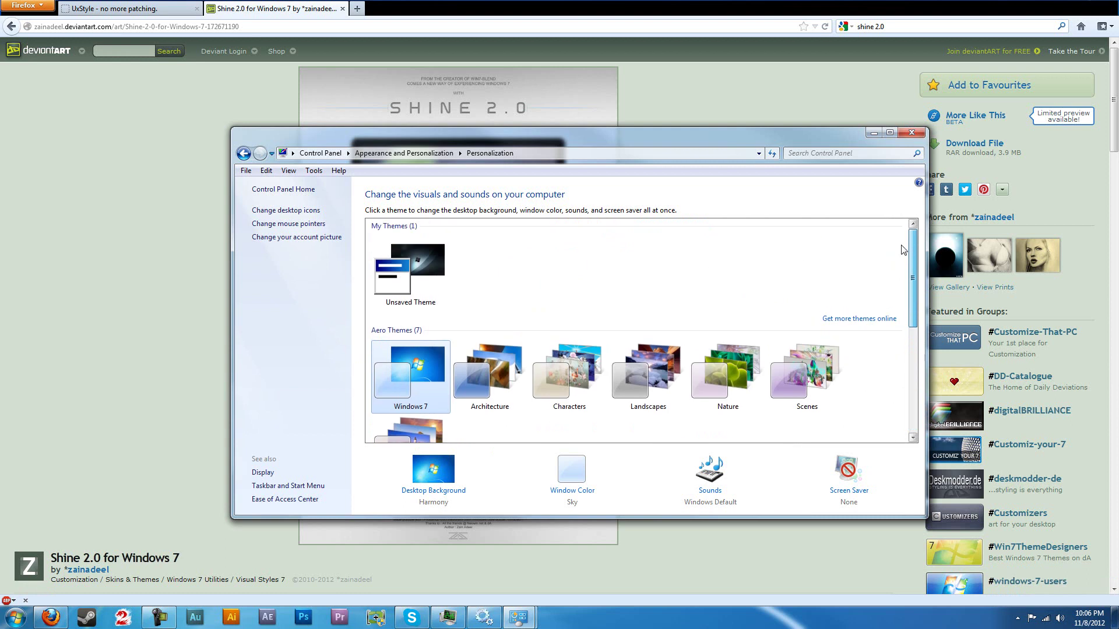